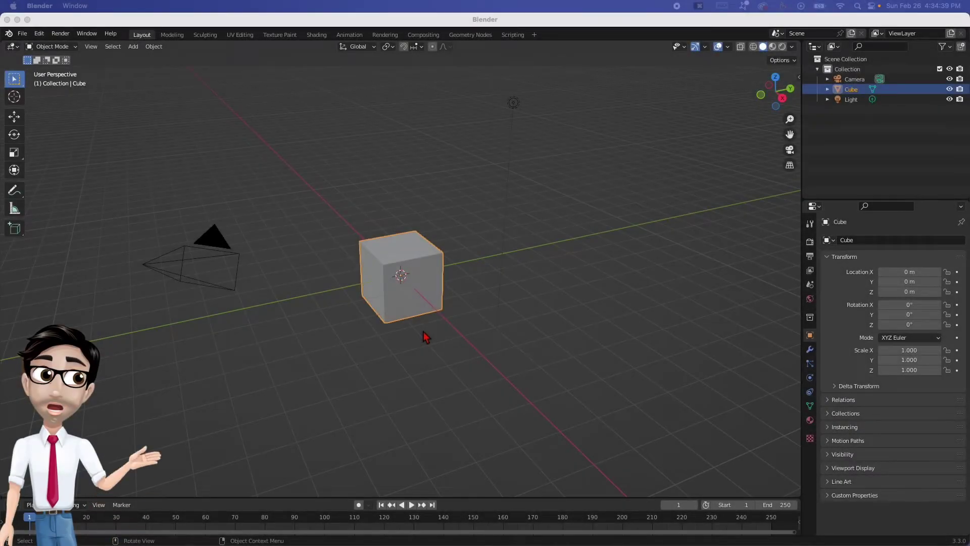
# Step: Select the cube and set its X dimension to 20 m and Y dimension to 100 m
pyautogui.moveTo(426, 337); pyautogui.dragTo(405, 329, button='middle')
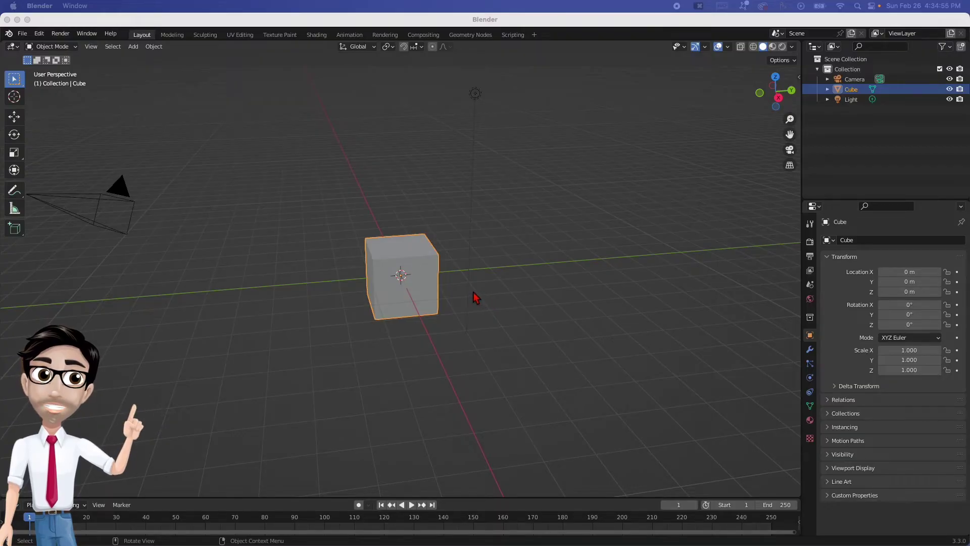
pyautogui.click(421, 286)
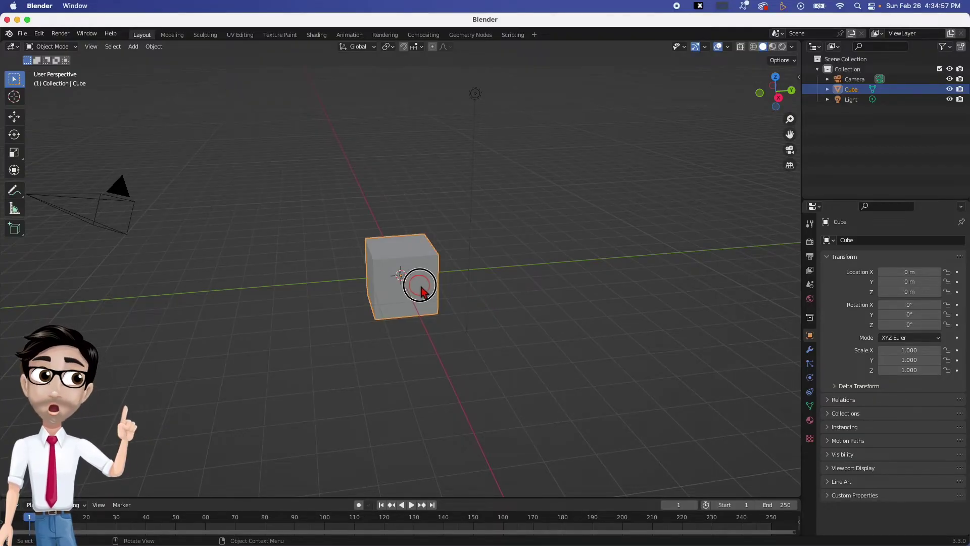
pyautogui.click(800, 80)
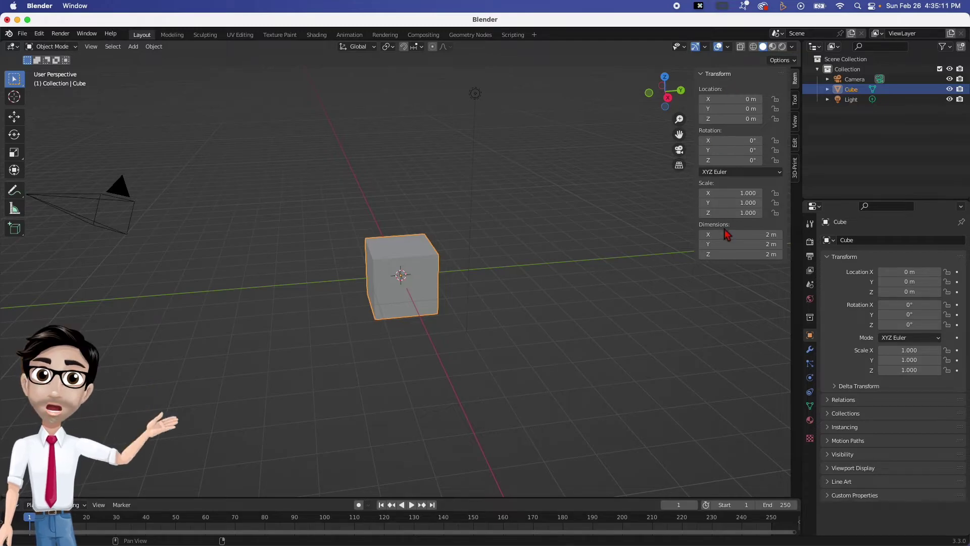
pyautogui.click(763, 235)
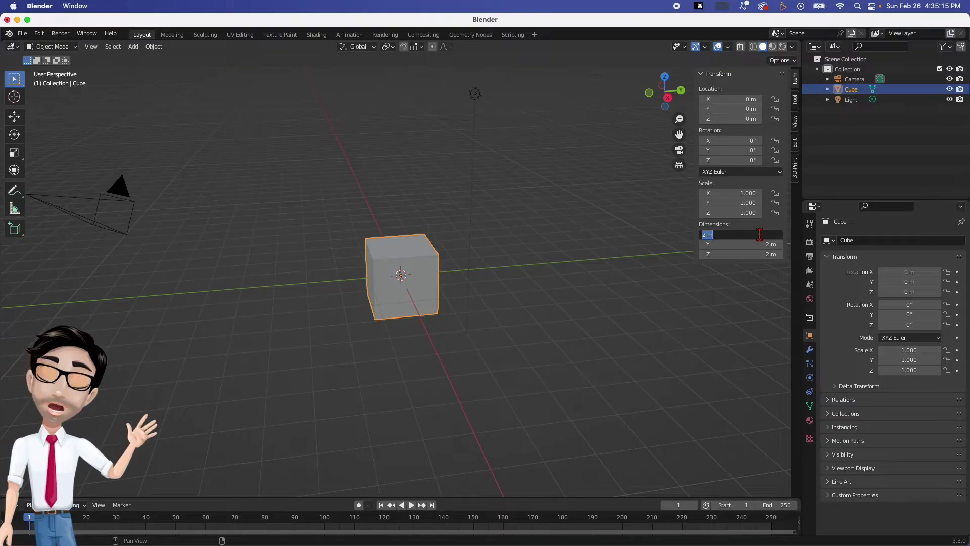
pyautogui.press('Return')
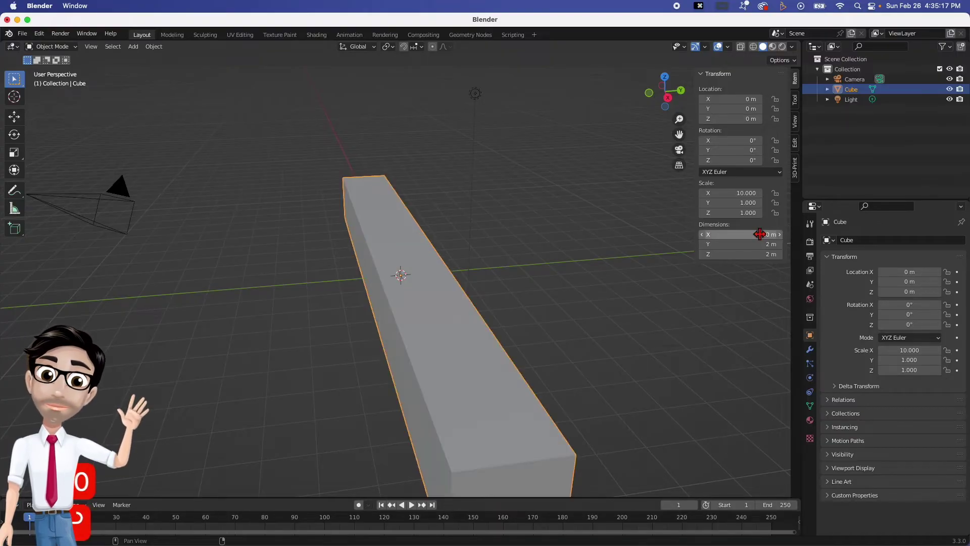
pyautogui.hscroll(-5, 546, 278)
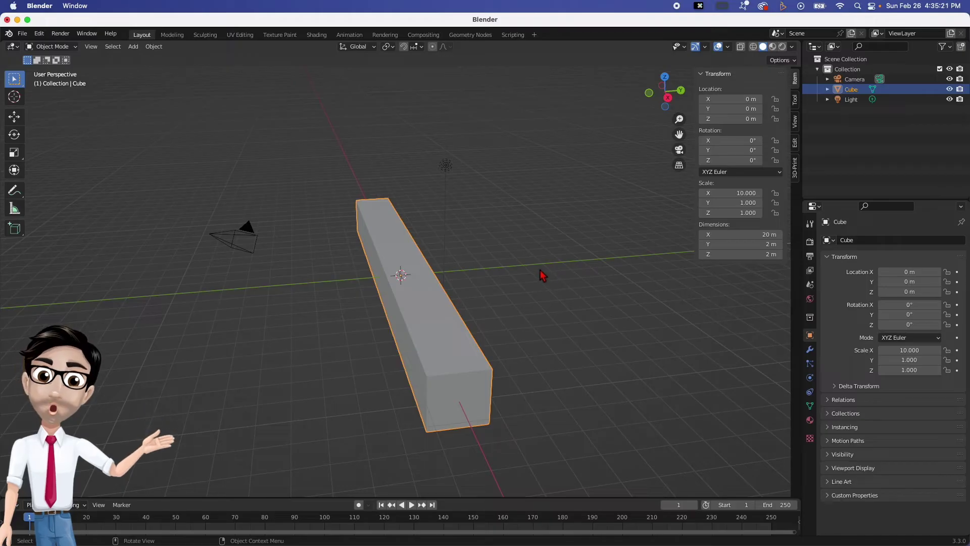
pyautogui.click(765, 245)
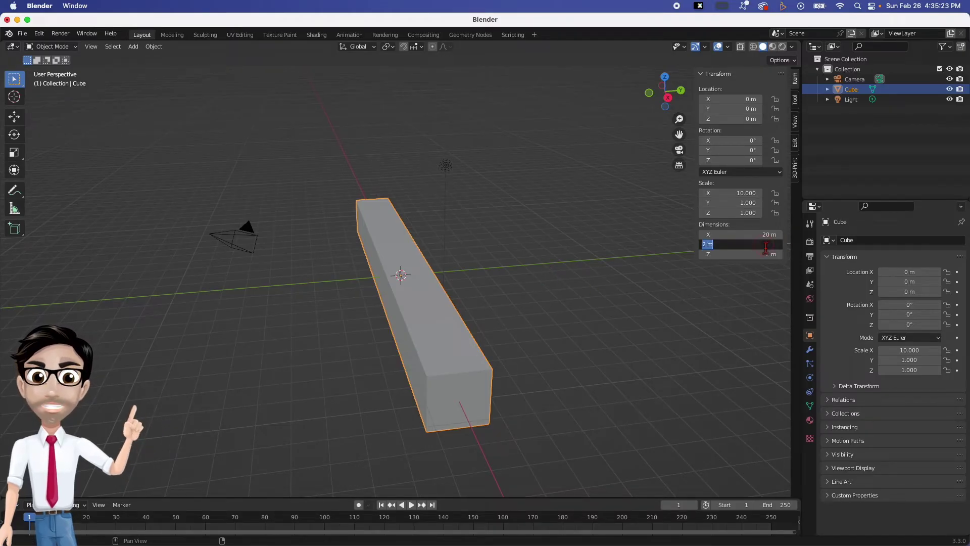
pyautogui.press('Return')
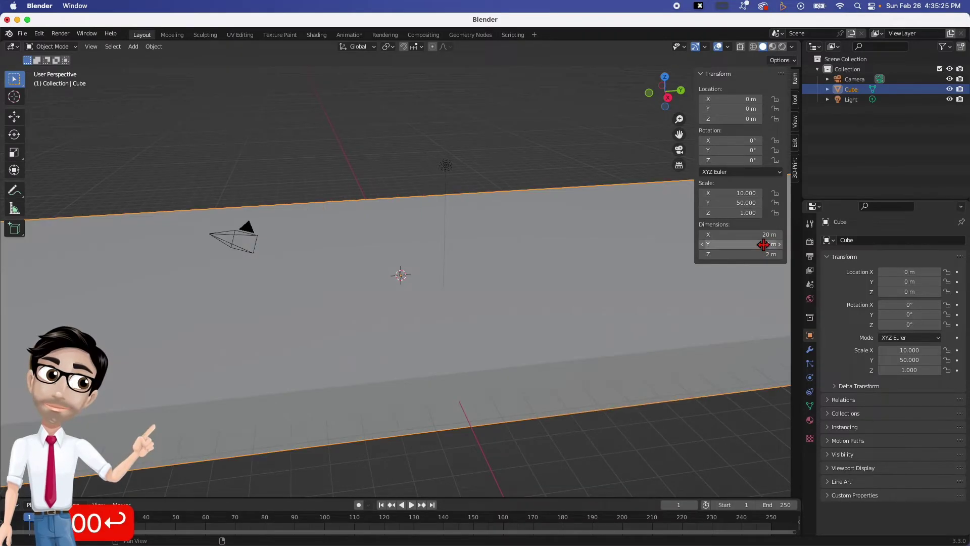
# Step: Set the slab's Z dimension to 3 m thick
pyautogui.scroll(-5, 491, 263)
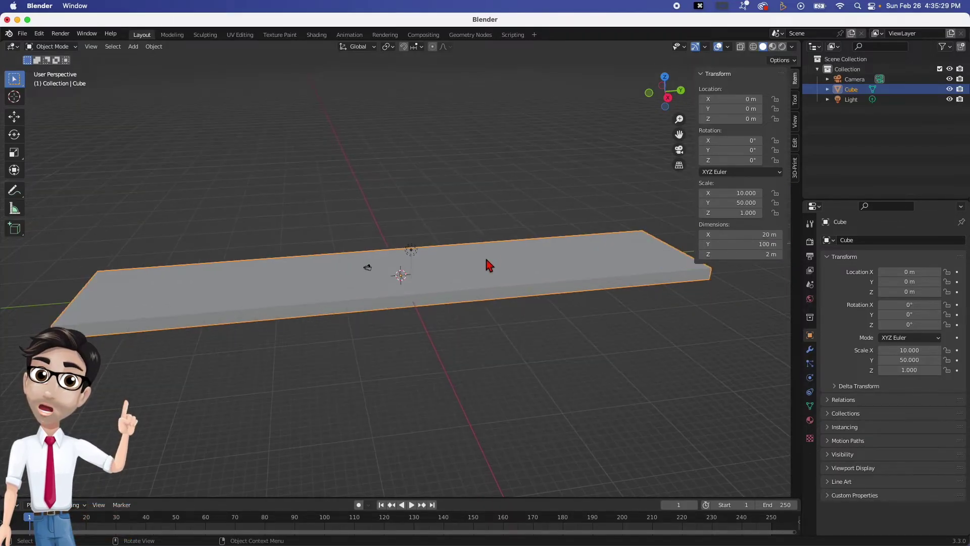
pyautogui.scroll(-2, 485, 264)
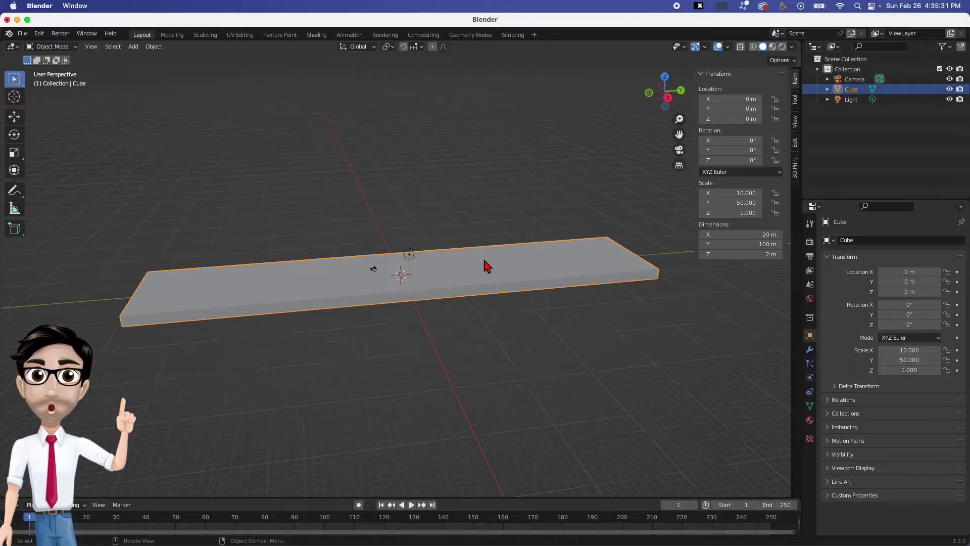
pyautogui.scroll(2, 486, 265)
pyautogui.scroll(-1, 486, 265)
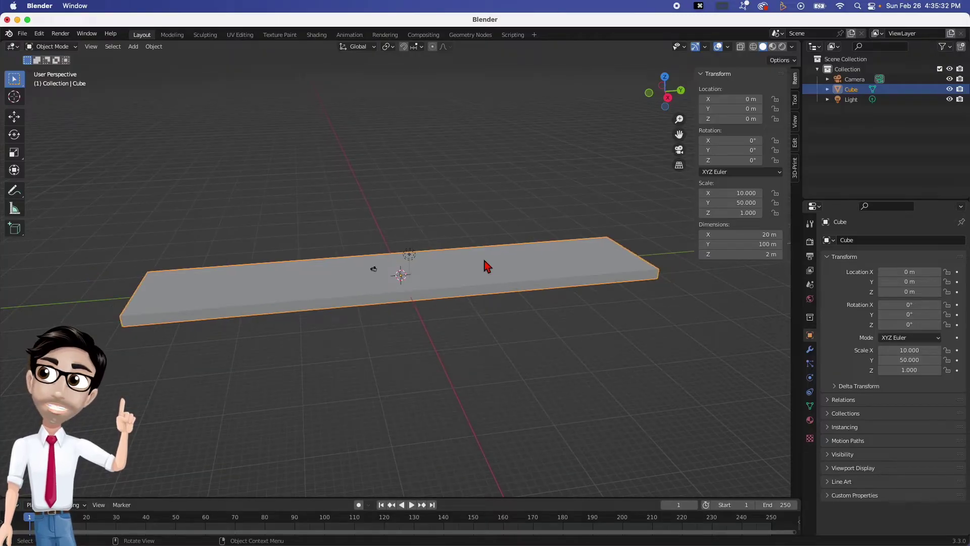
pyautogui.click(748, 258)
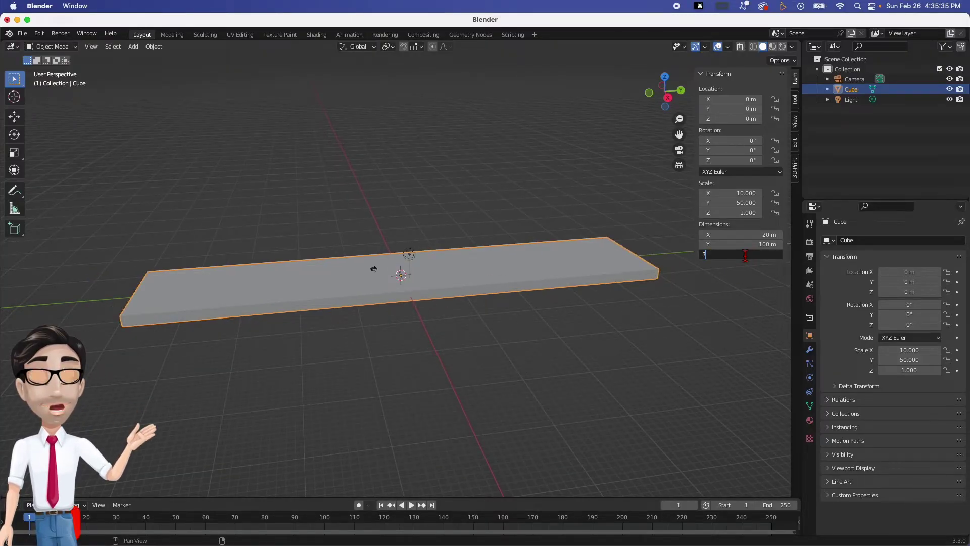
pyautogui.write('3')
pyautogui.press('Return')
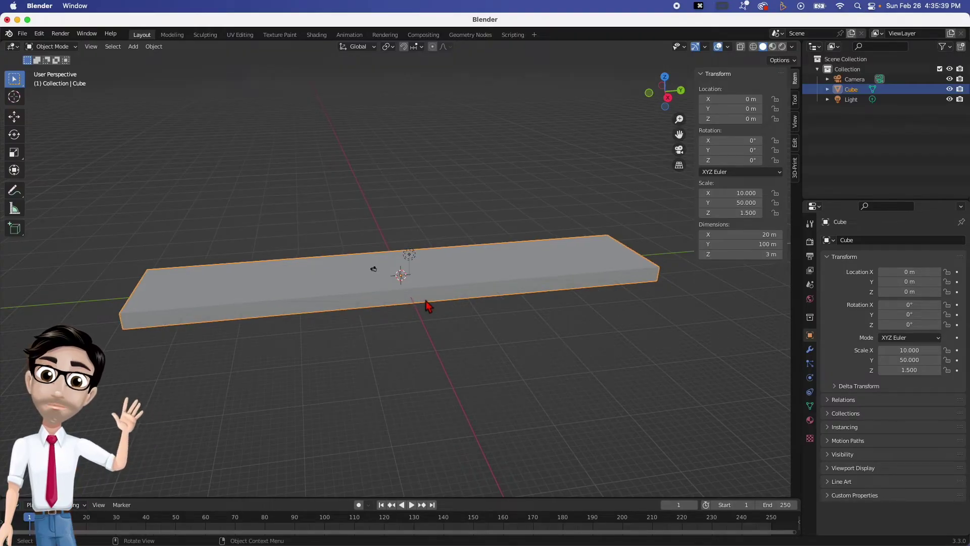
pyautogui.scroll(2, 427, 303)
# Step: Set the slab's Location Z to 1.5 m so its underside sits on the grid
pyautogui.moveTo(426, 303); pyautogui.dragTo(420, 284, button='middle')
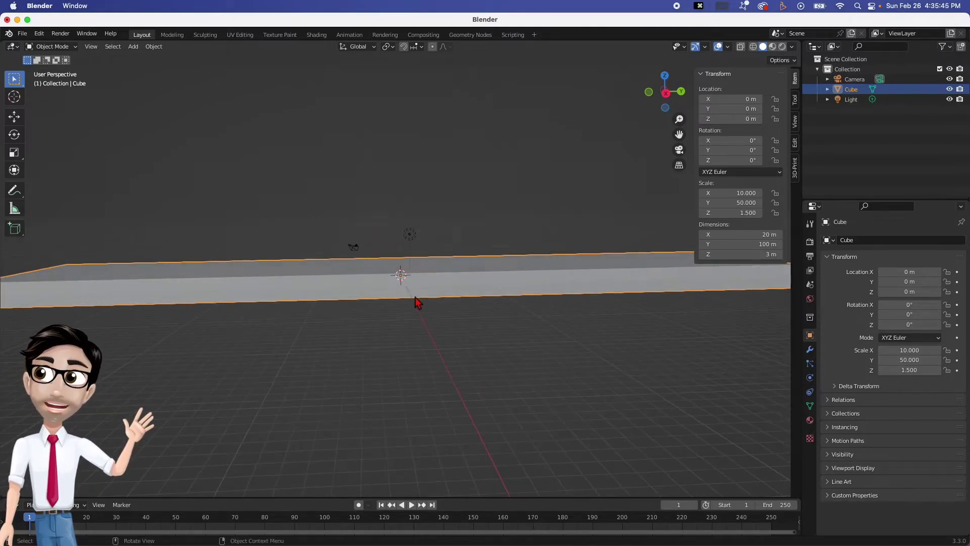
pyautogui.moveTo(433, 287); pyautogui.dragTo(433, 297, button='middle')
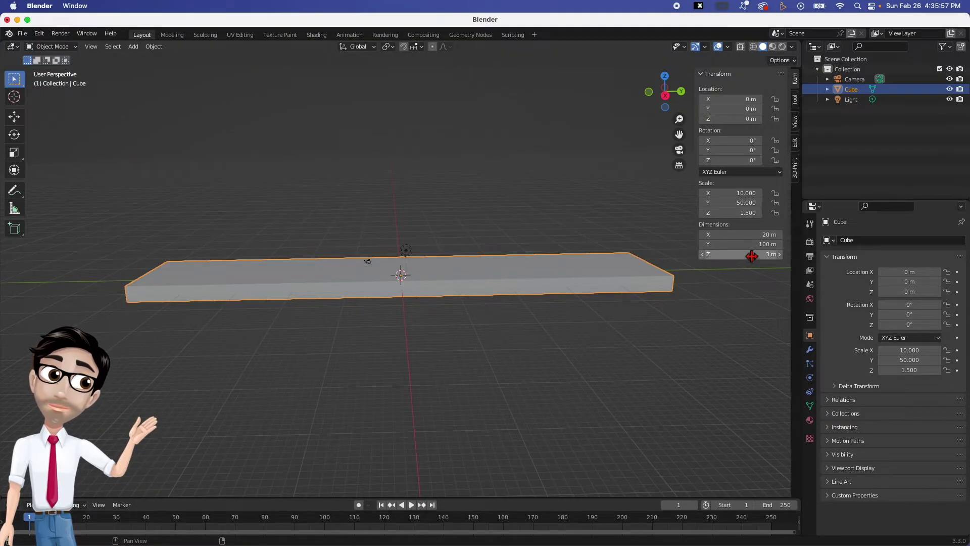
pyautogui.click(744, 120)
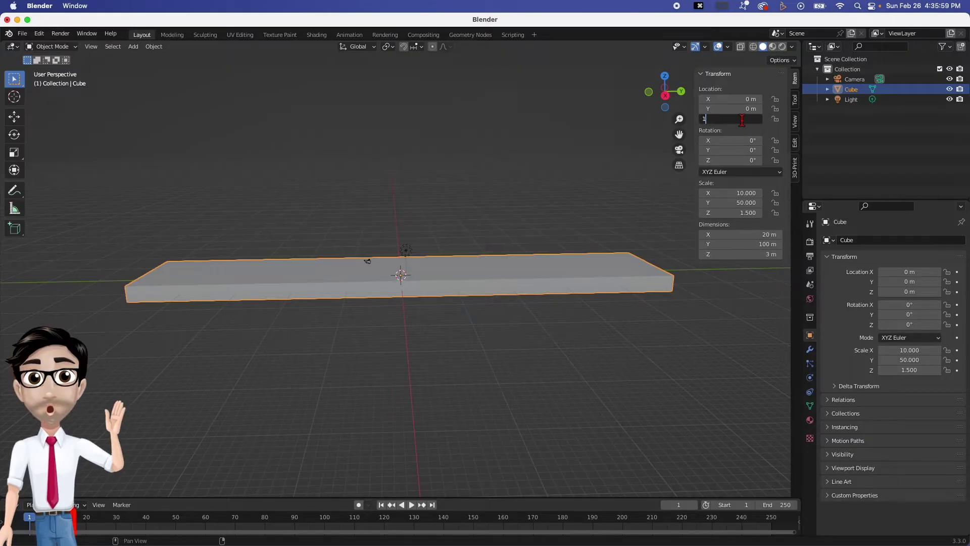
pyautogui.write('1.5')
pyautogui.press('Return')
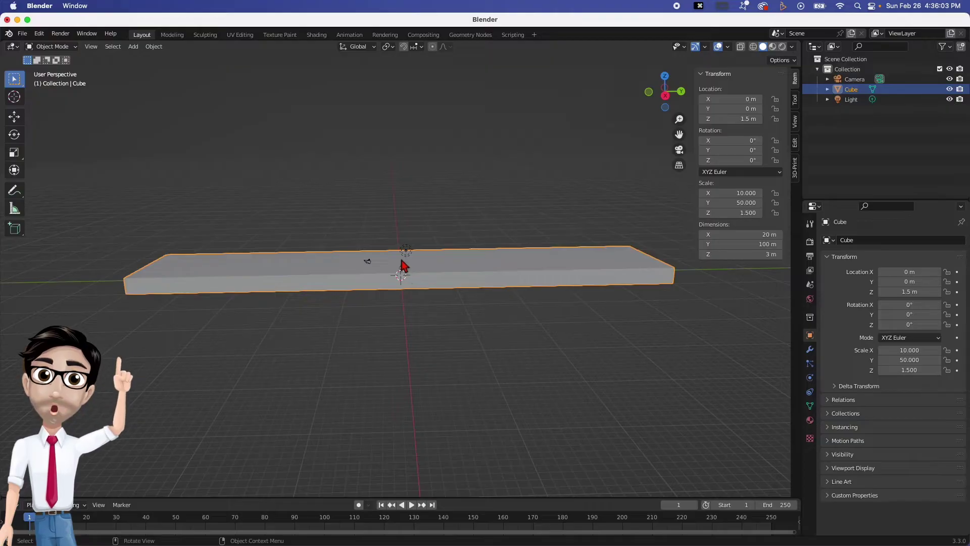
pyautogui.moveTo(402, 266); pyautogui.dragTo(239, 289, button='middle')
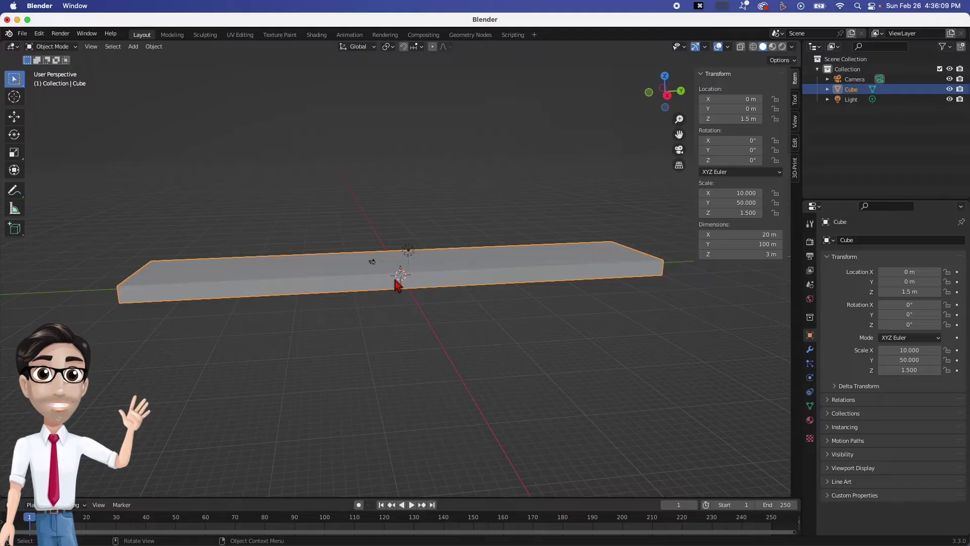
pyautogui.moveTo(402, 291); pyautogui.dragTo(401, 314, button='middle')
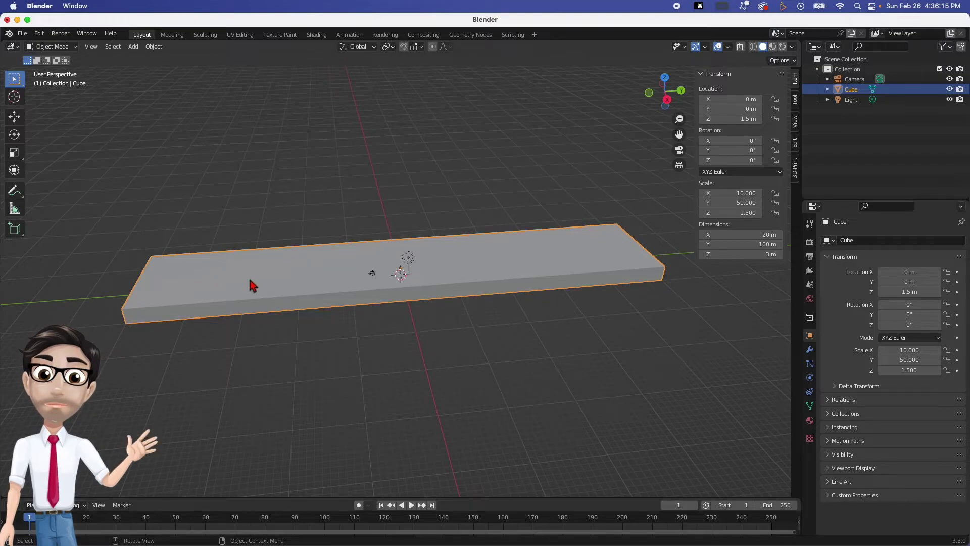
# Step: Add a cylinder mesh at the origin with 64 vertices
pyautogui.click(133, 47)
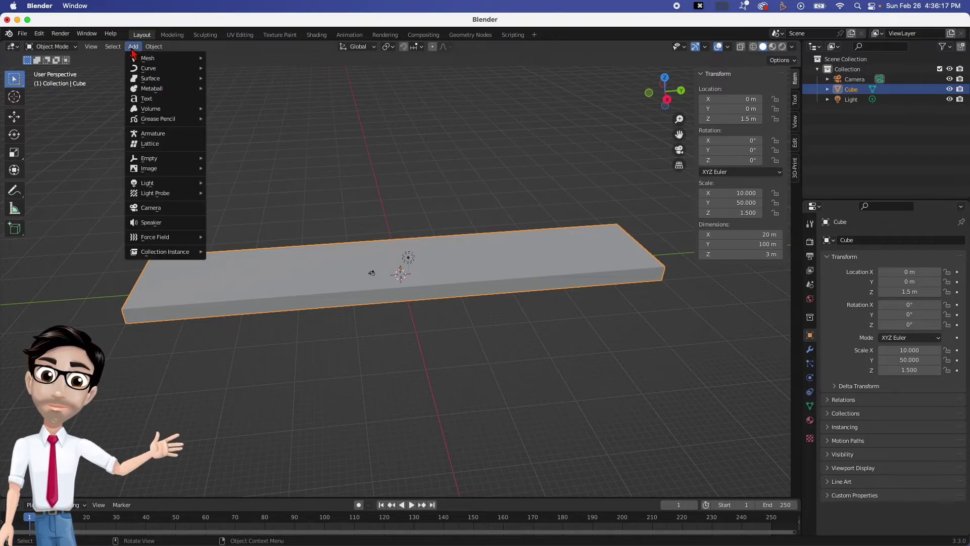
pyautogui.moveTo(138, 59)
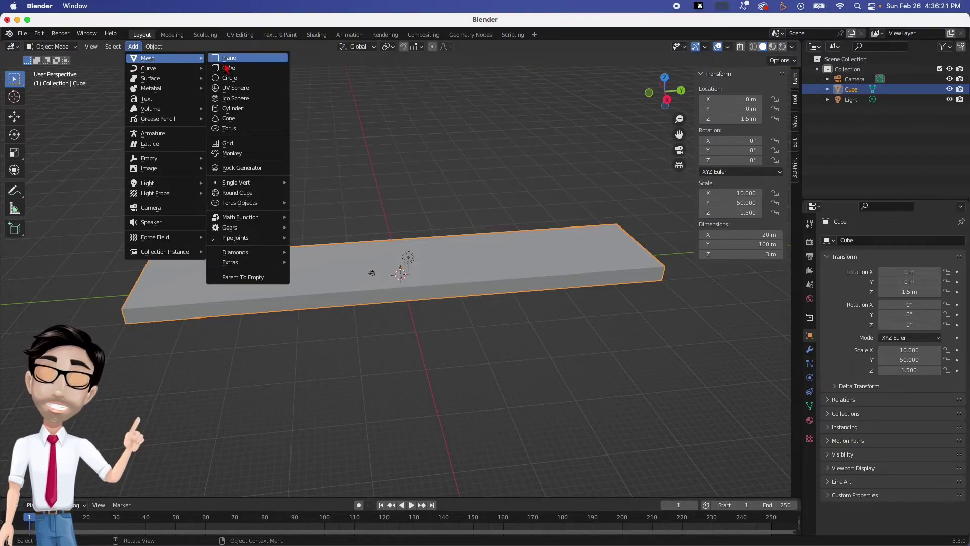
pyautogui.click(236, 109)
pyautogui.scroll(10, 404, 286)
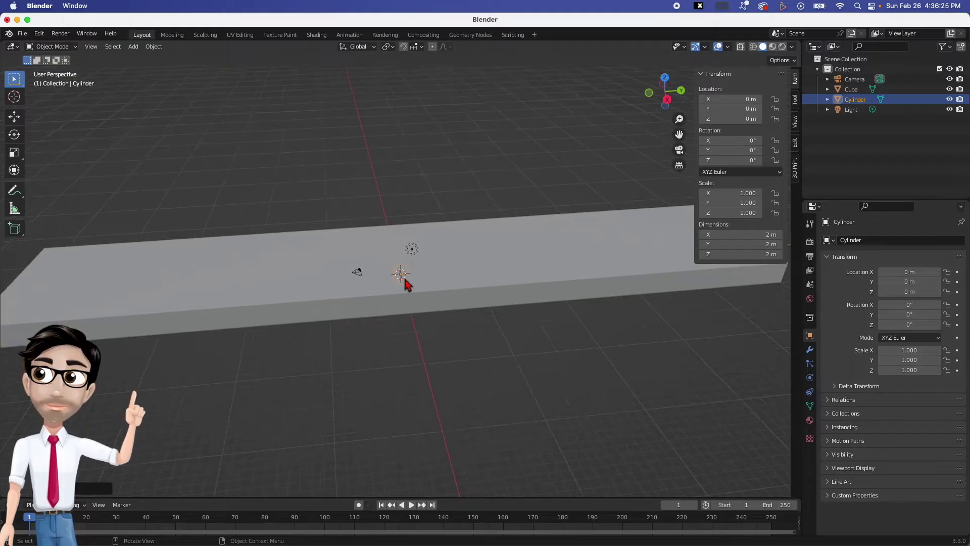
pyautogui.scroll(-12, 404, 285)
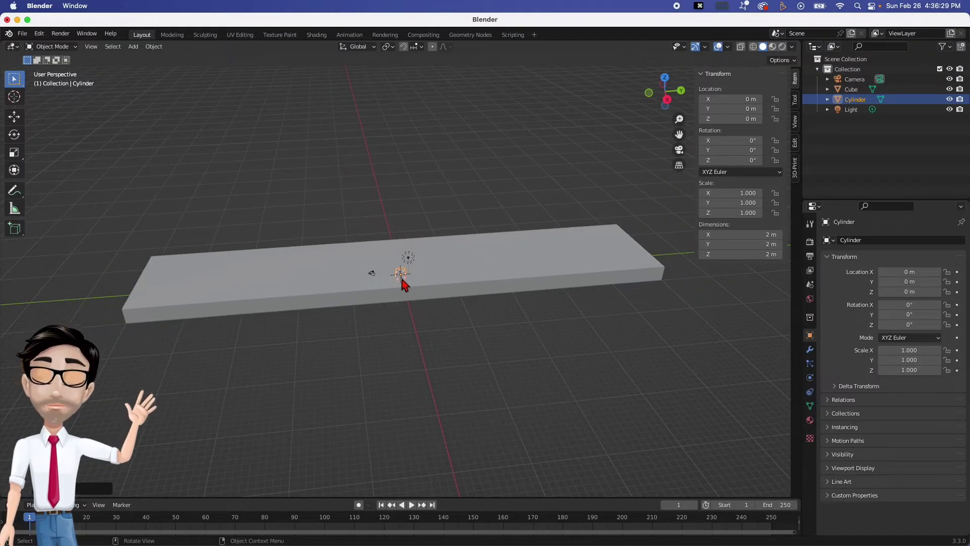
pyautogui.click(79, 490)
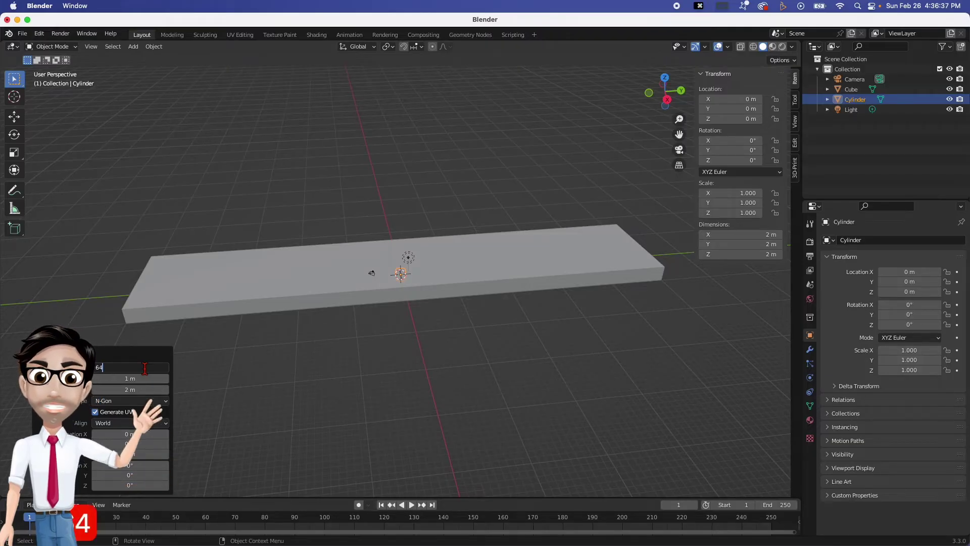
pyautogui.press('Return')
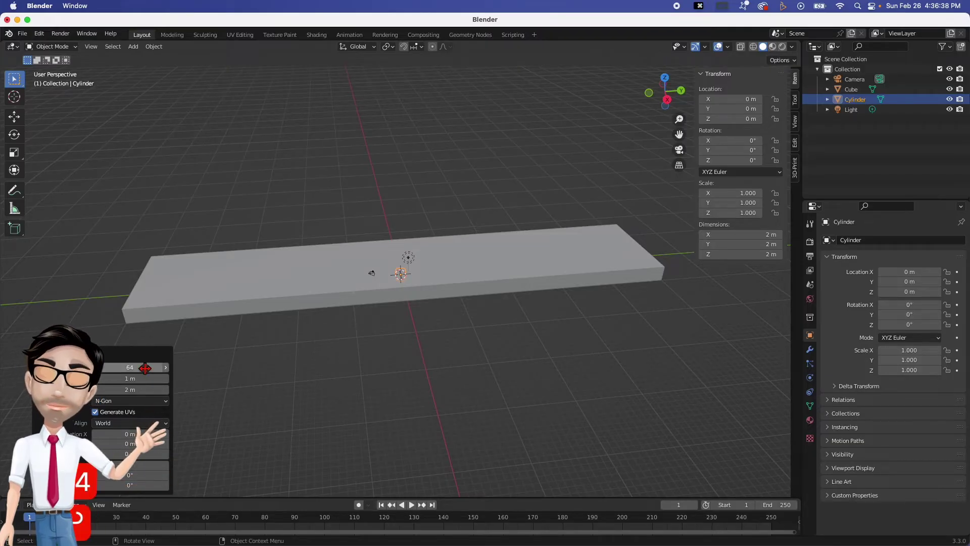
pyautogui.click(224, 393)
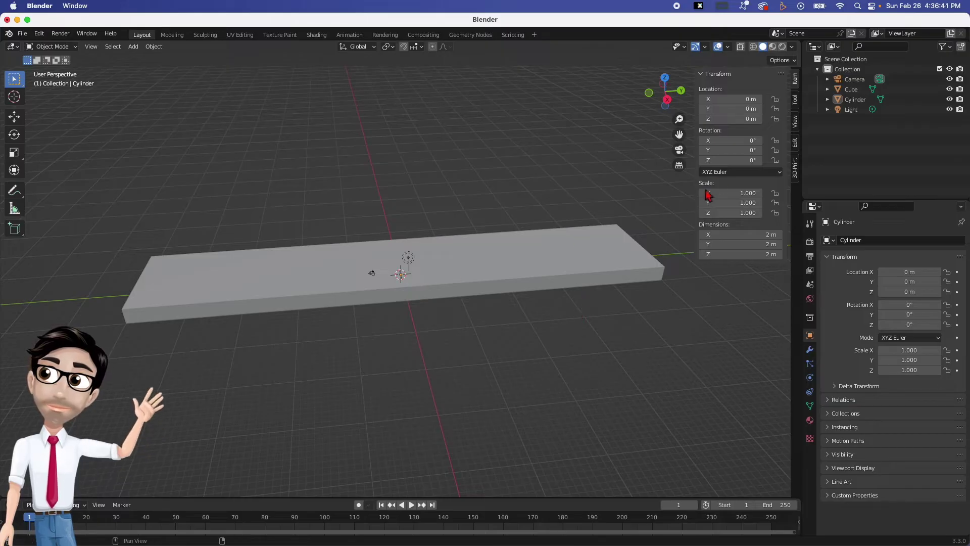
# Step: Select the cylinder and set its X, Y and Z dimensions each to 15 m
pyautogui.click(859, 100)
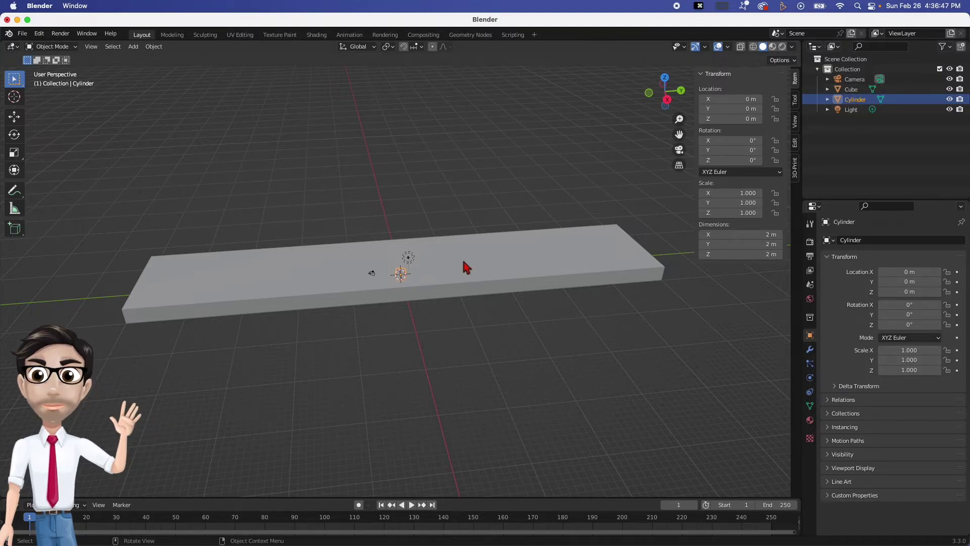
pyautogui.click(757, 235)
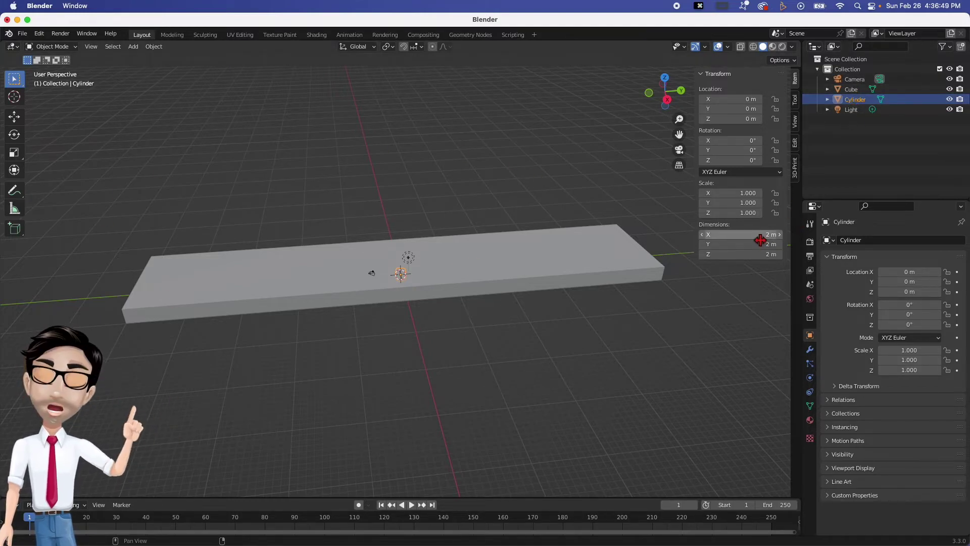
pyautogui.write('15')
pyautogui.press('Return')
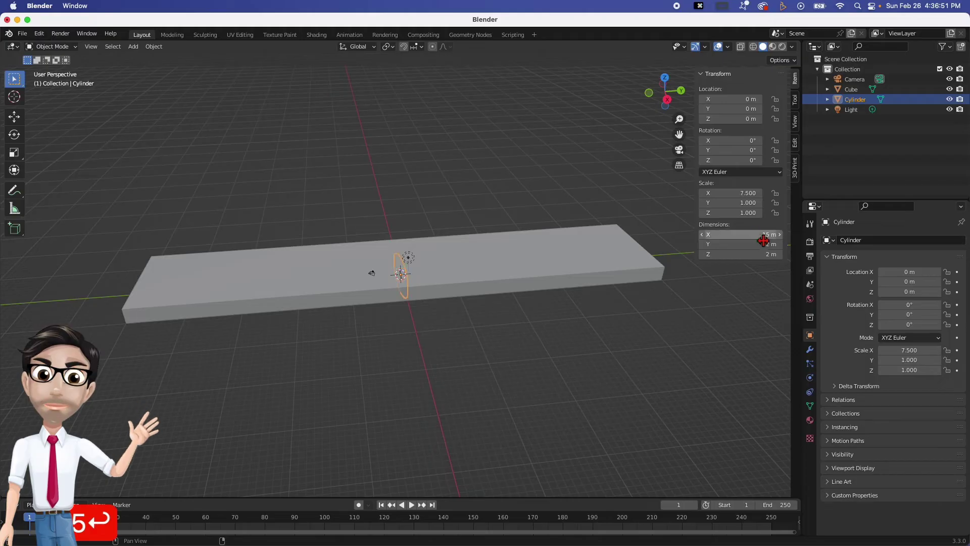
pyautogui.click(766, 245)
pyautogui.write('15')
pyautogui.press('Return')
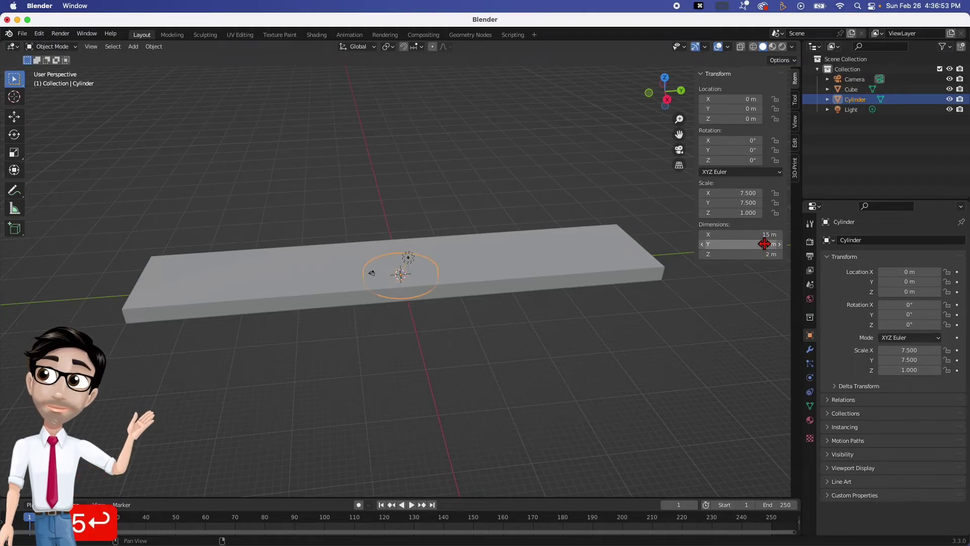
pyautogui.click(771, 255)
pyautogui.write('15')
pyautogui.press('Return')
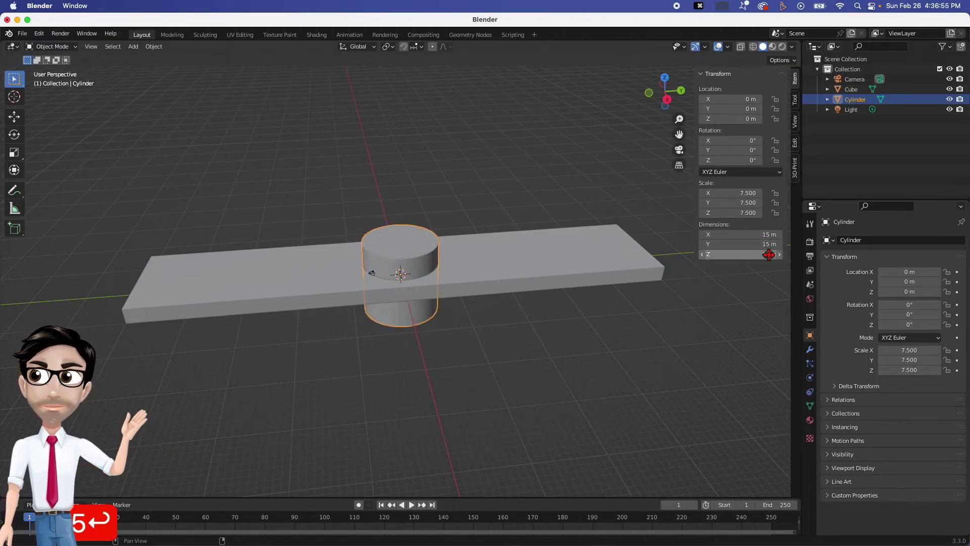
pyautogui.moveTo(471, 292); pyautogui.dragTo(458, 314, button='middle')
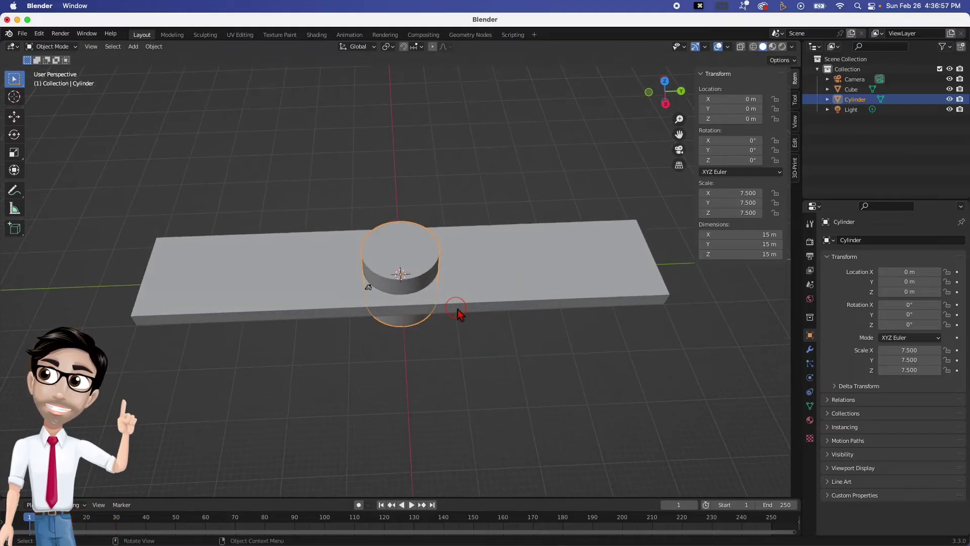
pyautogui.click(14, 117)
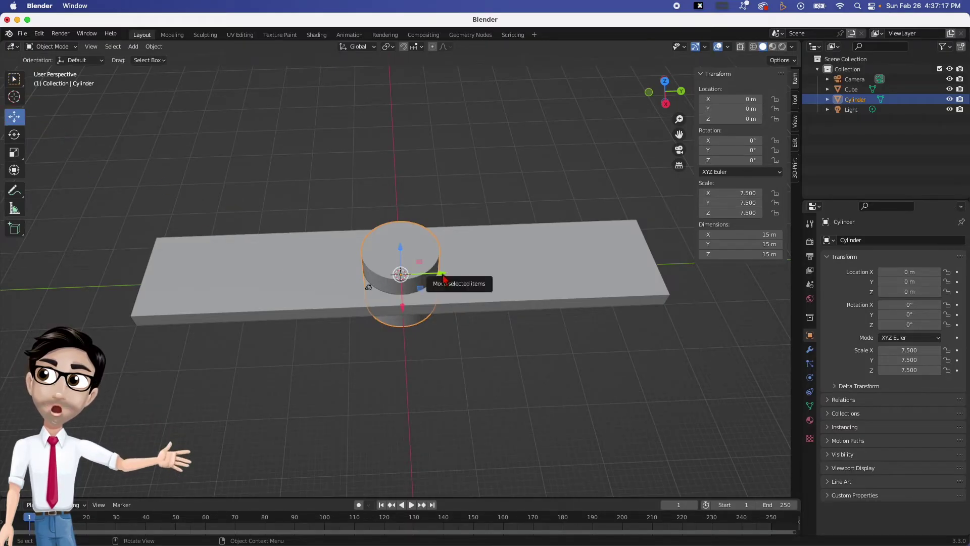
# Step: Slide the cylinder along Y to -40.673 m at the slab's end, then reselect the slab
pyautogui.moveTo(442, 274); pyautogui.dragTo(222, 287)
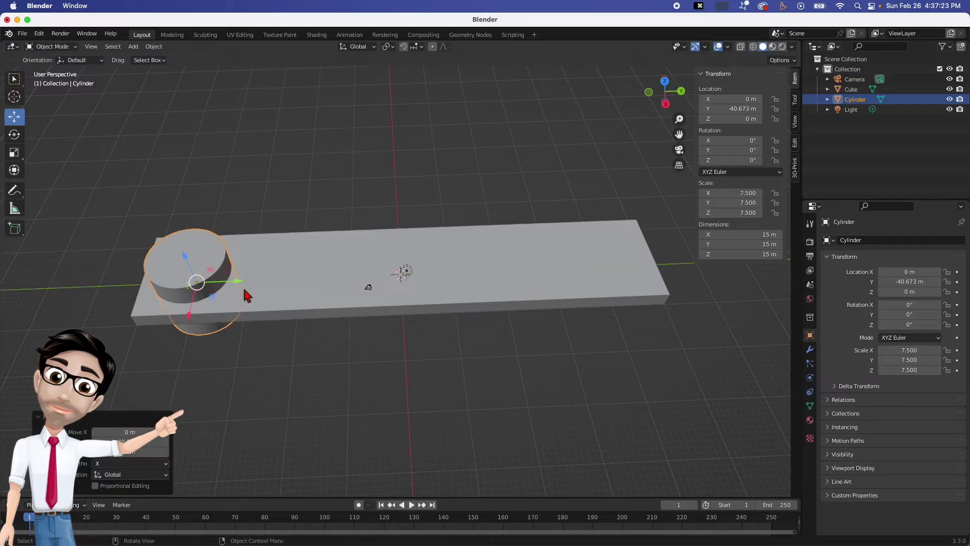
pyautogui.moveTo(194, 283)
pyautogui.mouseDown(button='middle')
pyautogui.moveTo(288, 264)
pyautogui.moveTo(297, 278)
pyautogui.moveTo(230, 296)
pyautogui.moveTo(193, 293)
pyautogui.moveTo(200, 210)
pyautogui.moveTo(180, 294)
pyautogui.mouseUp(button='middle')
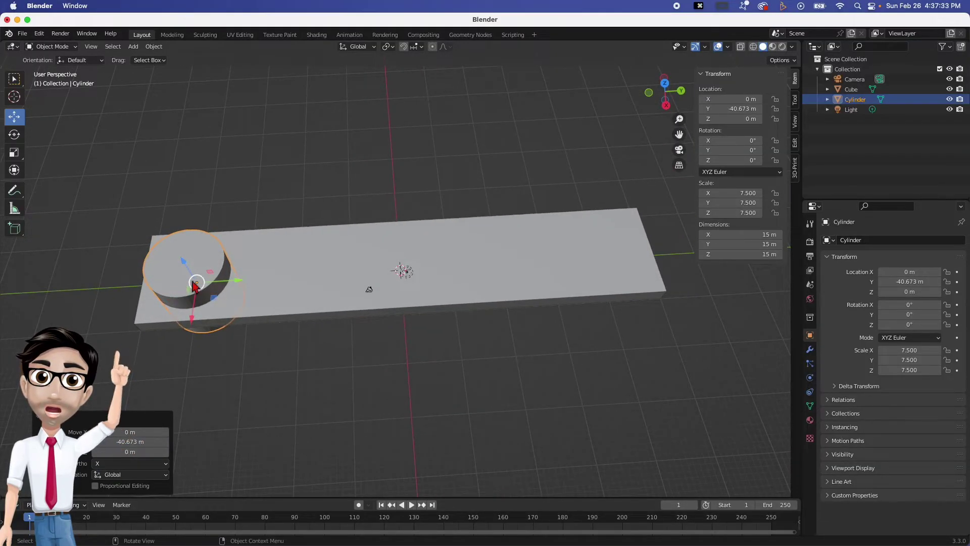
pyautogui.click(370, 358)
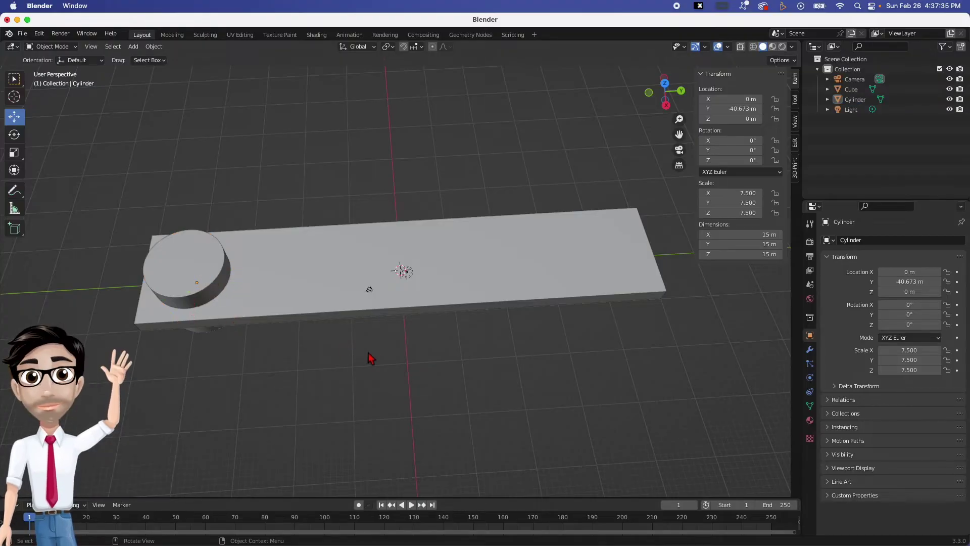
pyautogui.click(331, 287)
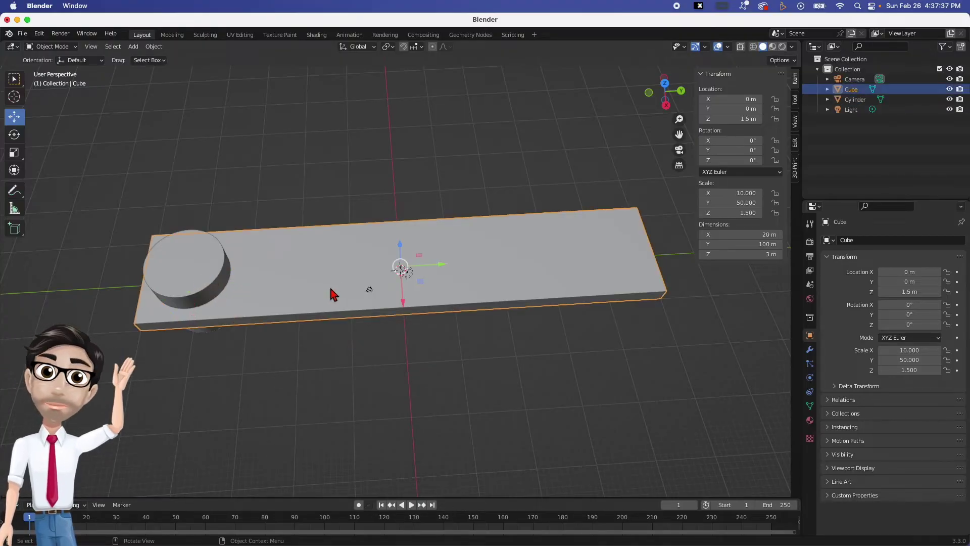
# Step: Add a Boolean modifier to the slab in the Modifier Properties
pyautogui.click(809, 353)
pyautogui.click(846, 240)
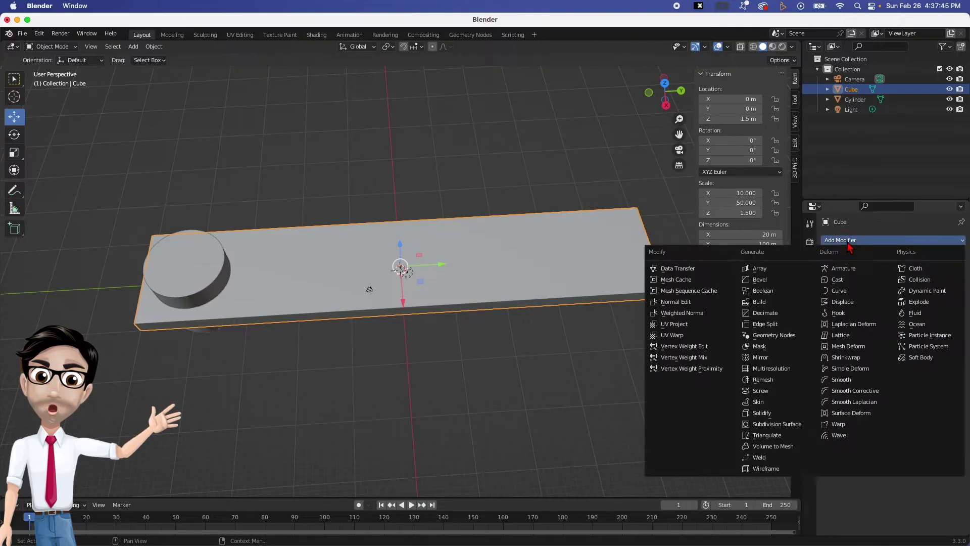
pyautogui.click(855, 240)
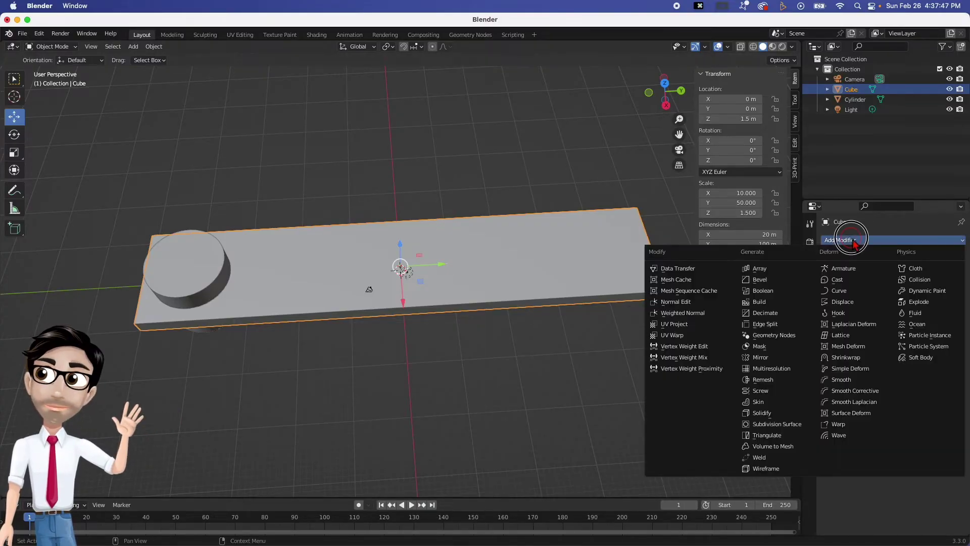
pyautogui.click(775, 292)
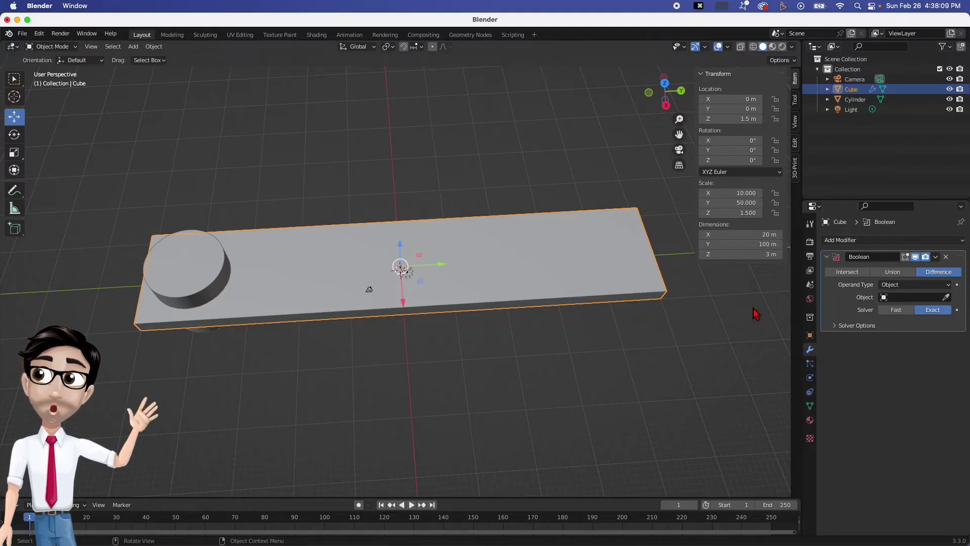
# Step: Set the Boolean modifier's cutting Object to Cylinder, keeping Difference mode
pyautogui.click(893, 298)
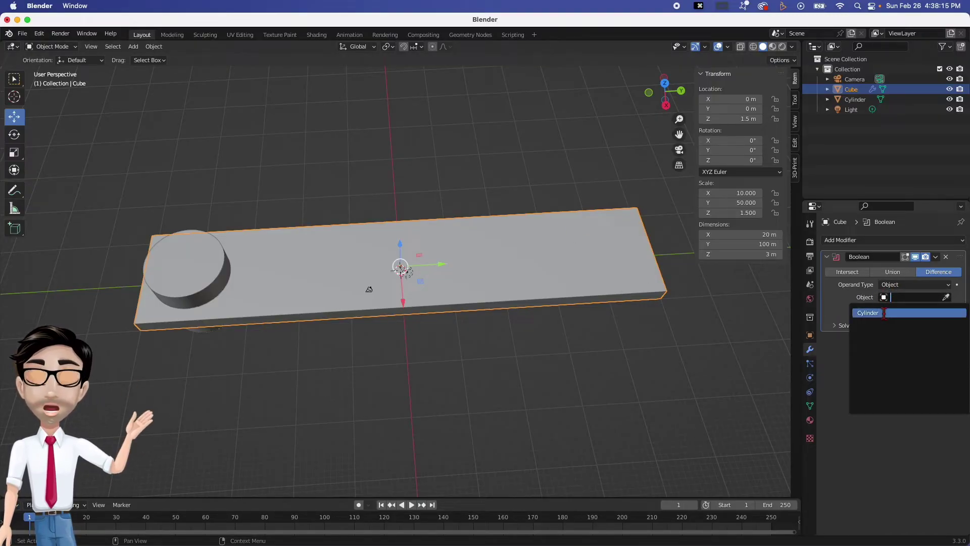
pyautogui.click(883, 313)
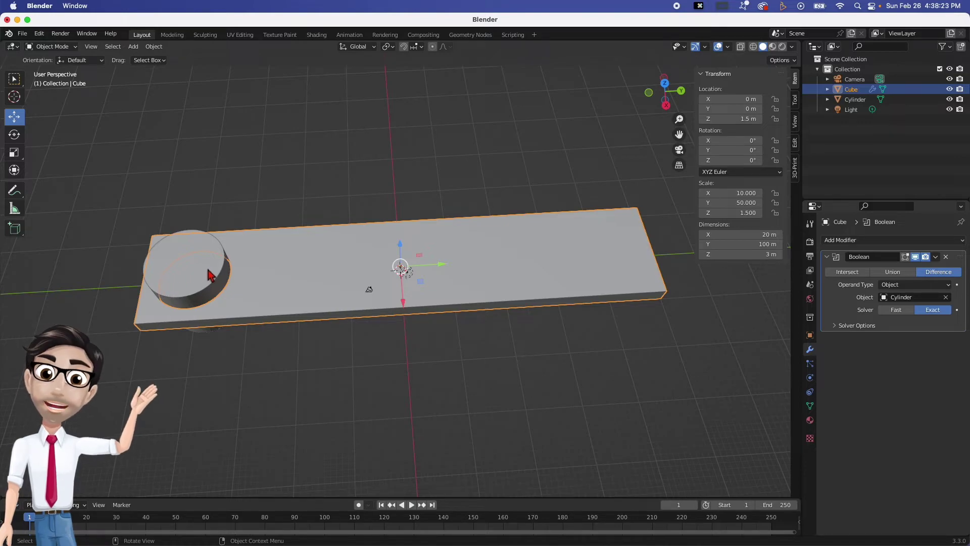
pyautogui.scroll(1, 210, 275)
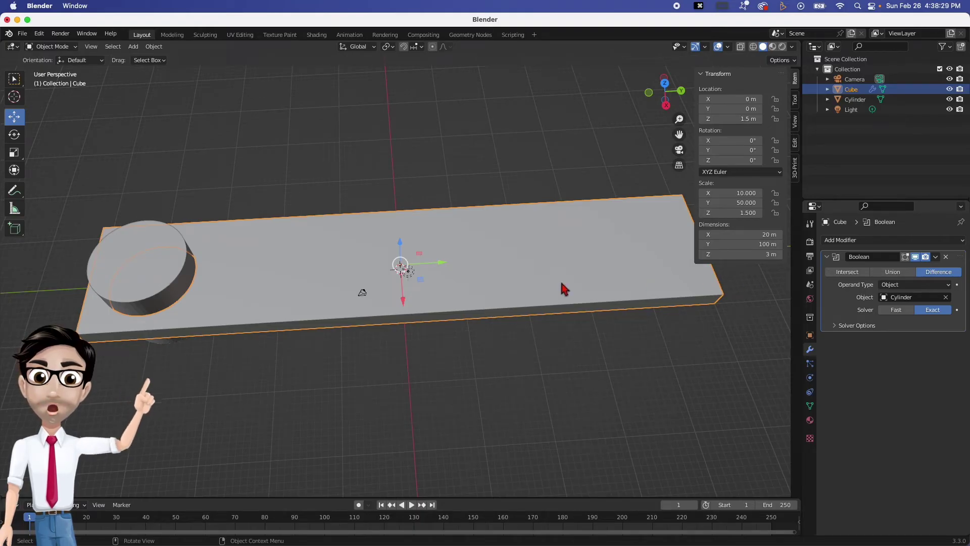
# Step: Apply the Boolean modifier on the slab and delete the Cylinder object
pyautogui.click(935, 256)
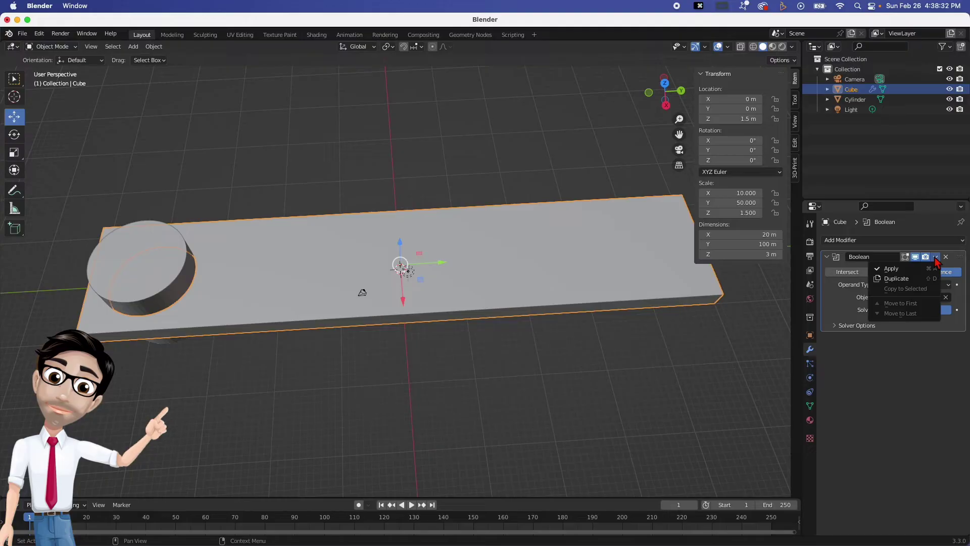
pyautogui.click(910, 269)
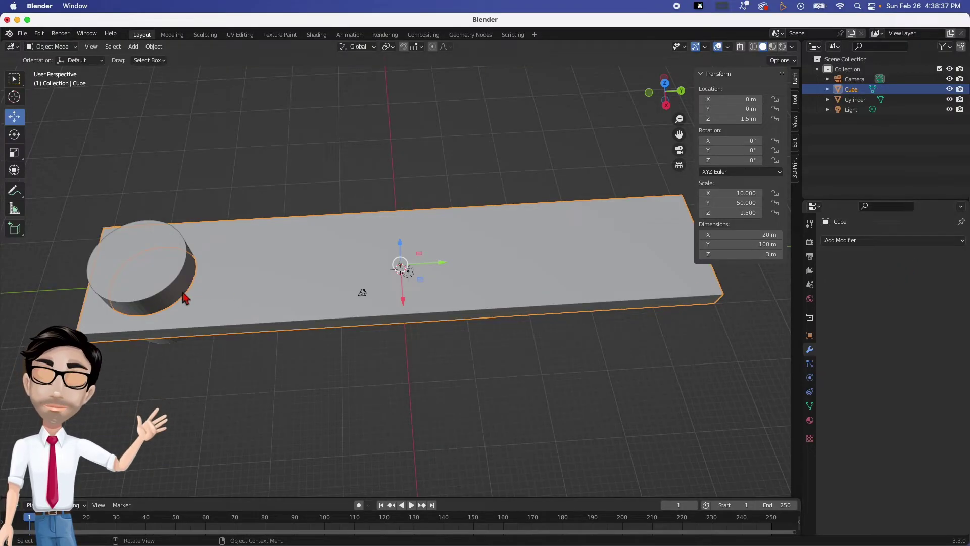
pyautogui.moveTo(188, 300)
pyautogui.mouseDown(button='middle')
pyautogui.moveTo(185, 262)
pyautogui.moveTo(182, 288)
pyautogui.mouseUp(button='middle')
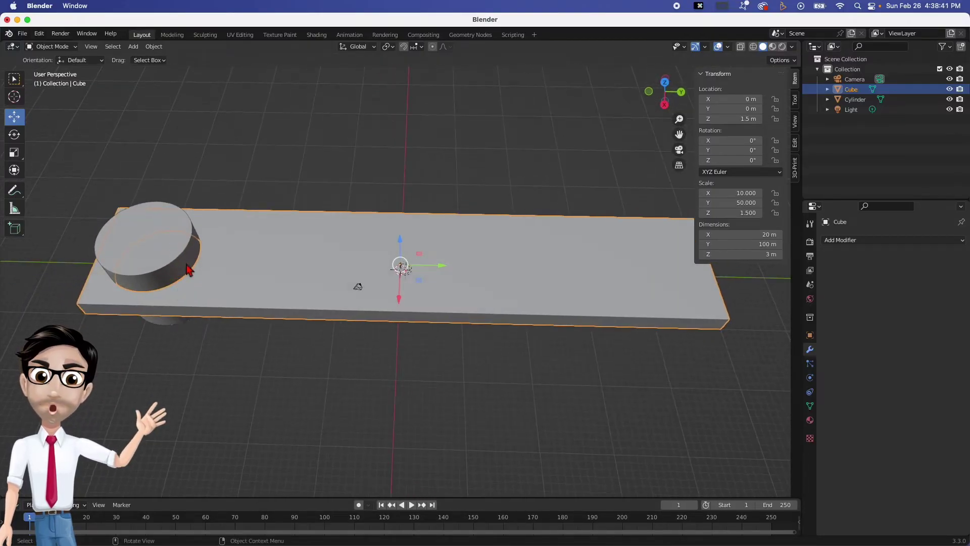
pyautogui.moveTo(329, 285); pyautogui.dragTo(329, 291, button='middle')
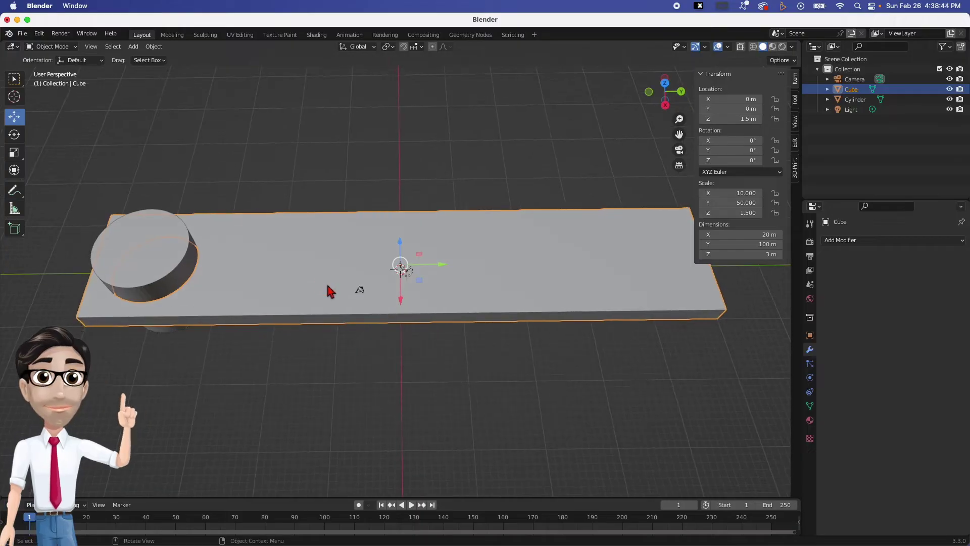
pyautogui.click(867, 101)
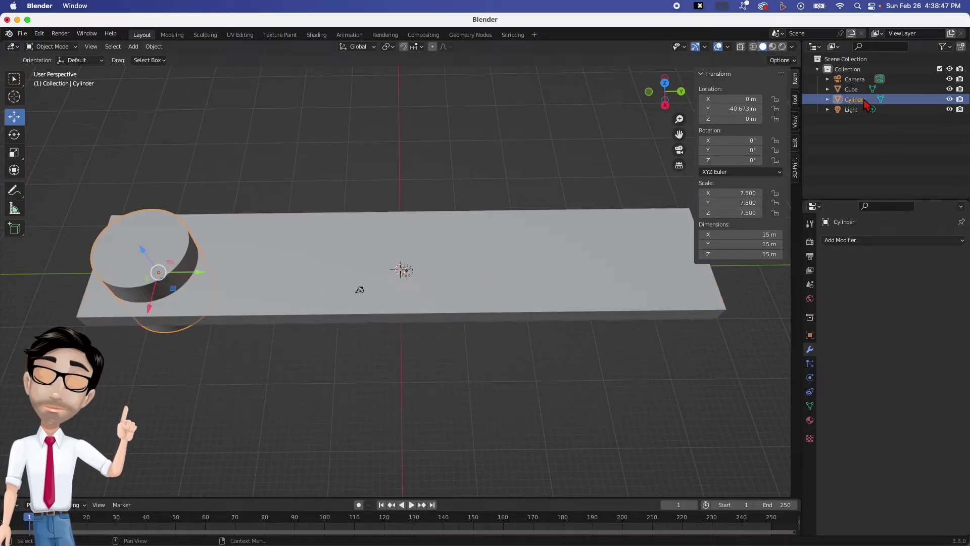
pyautogui.press('x')
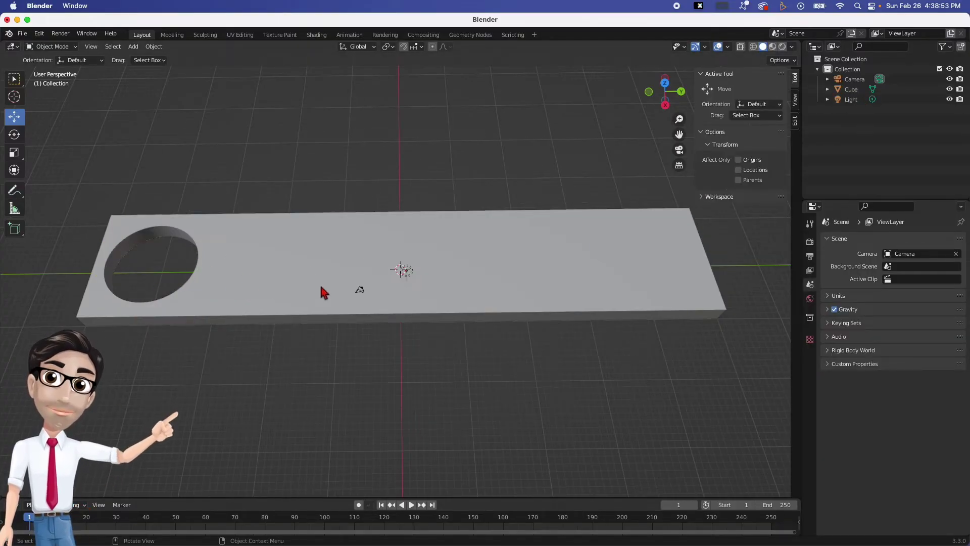
pyautogui.moveTo(339, 284); pyautogui.dragTo(339, 270, button='middle')
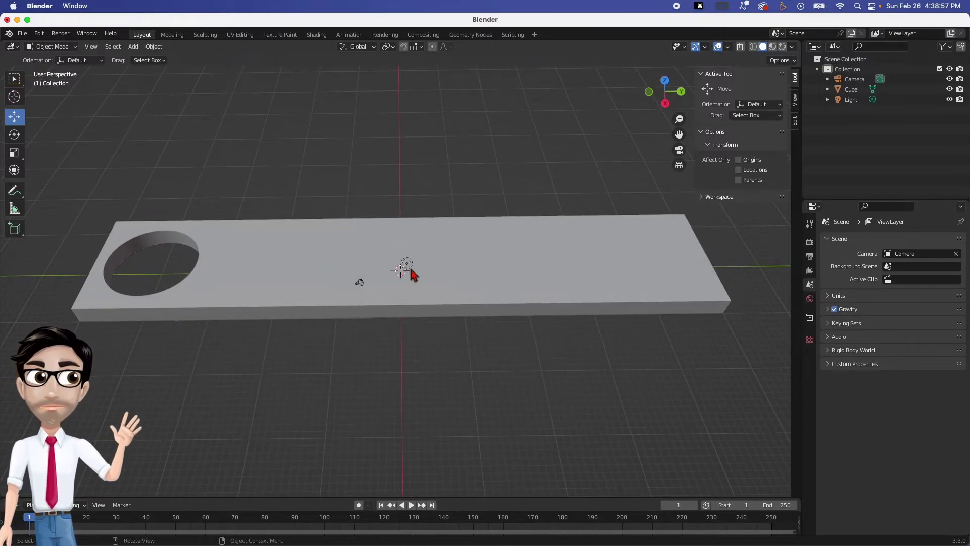
pyautogui.click(134, 47)
pyautogui.moveTo(145, 59)
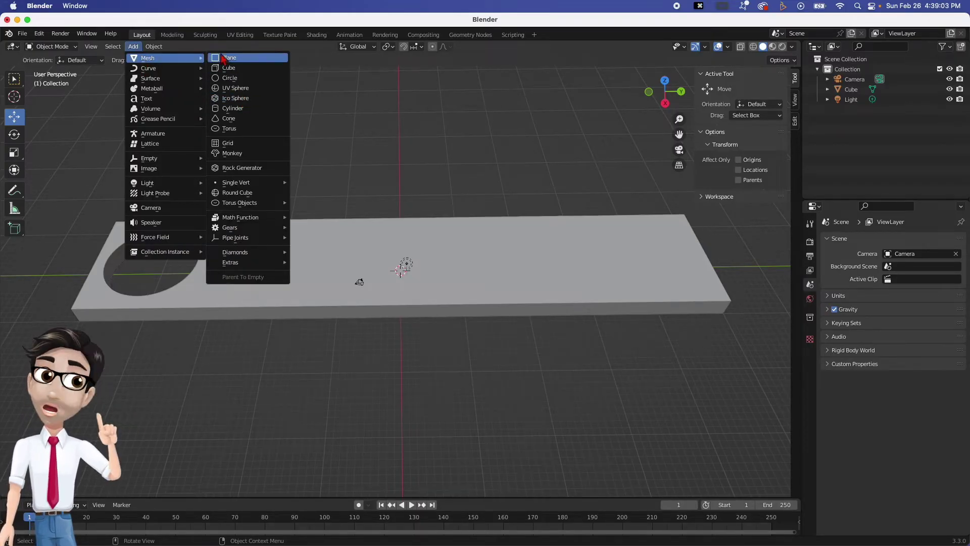
pyautogui.click(150, 99)
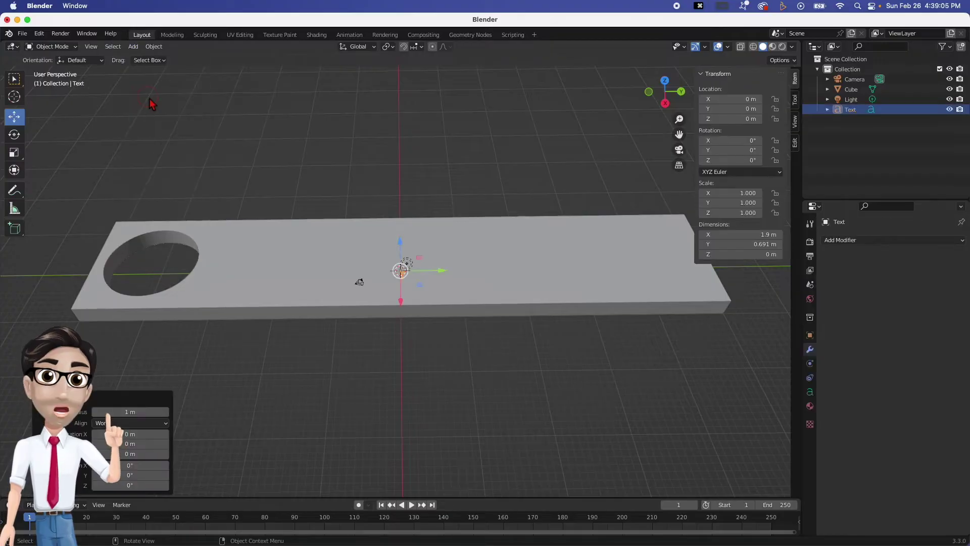
pyautogui.click(743, 235)
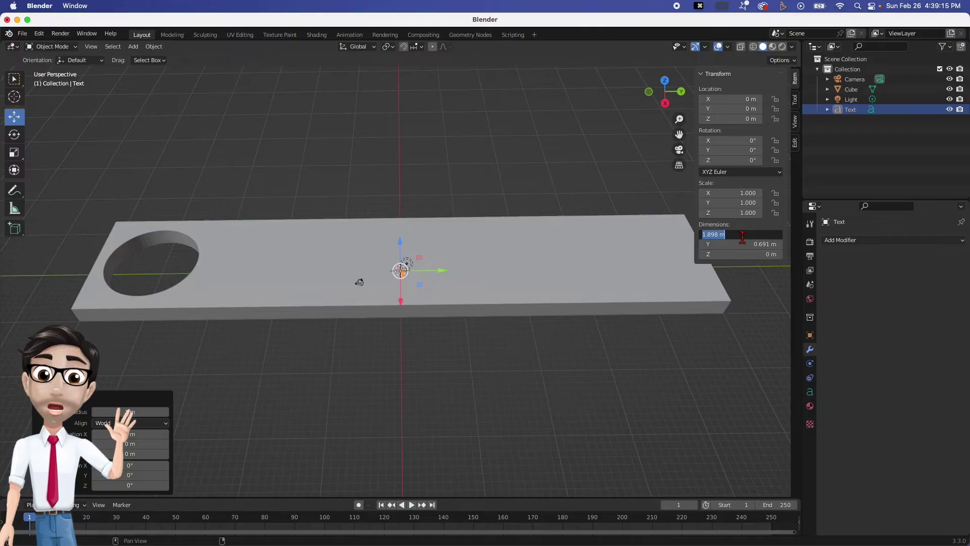
pyautogui.write('80')
pyautogui.press('Return')
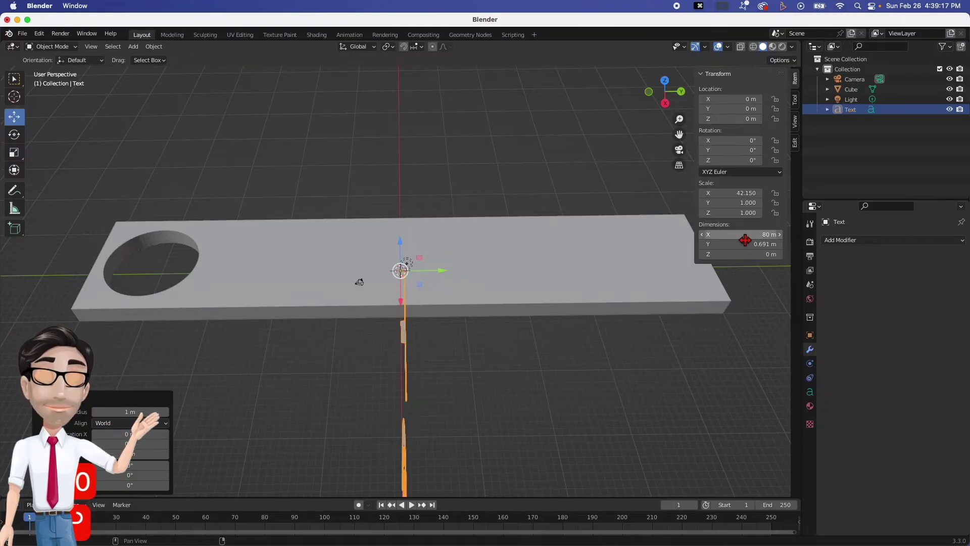
pyautogui.doubleClick(747, 245)
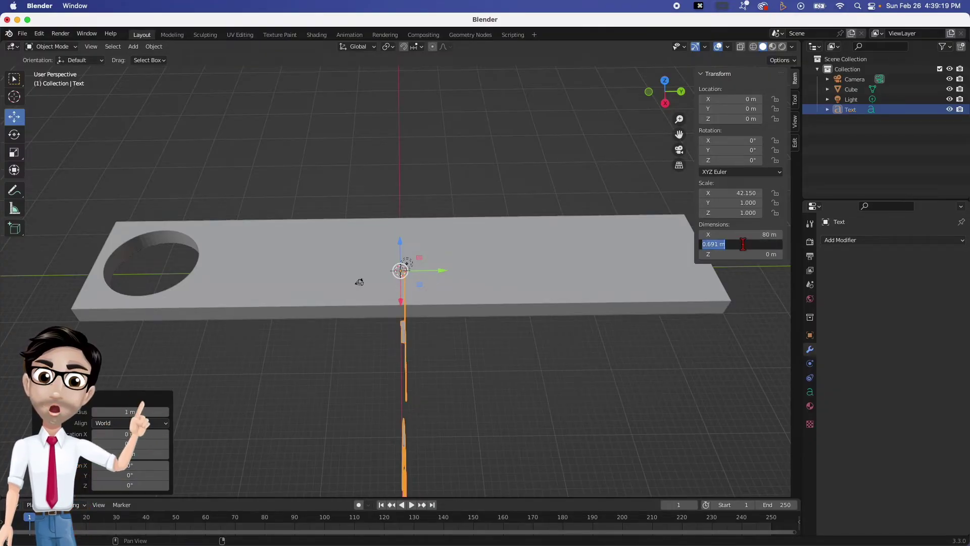
pyautogui.write('40')
pyautogui.press('Return')
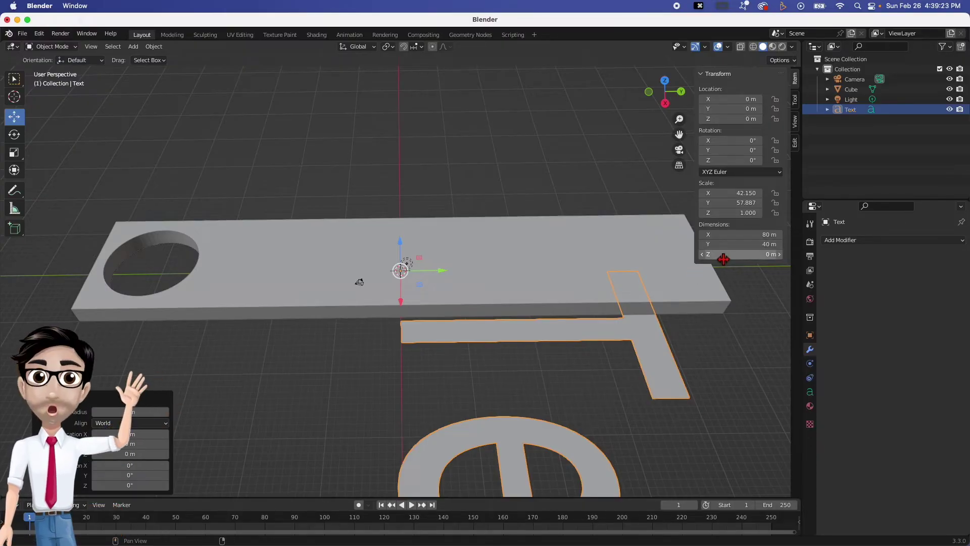
pyautogui.doubleClick(726, 257)
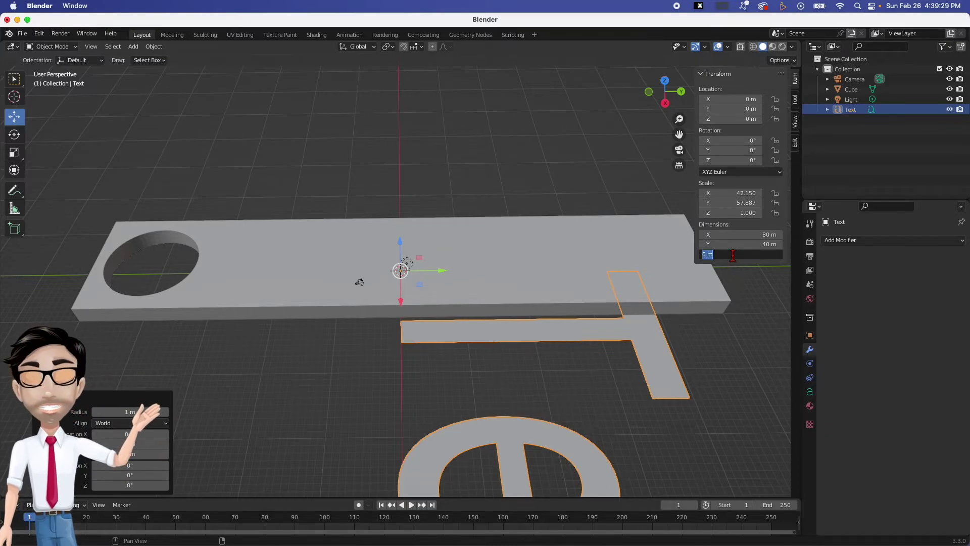
pyautogui.press('Return')
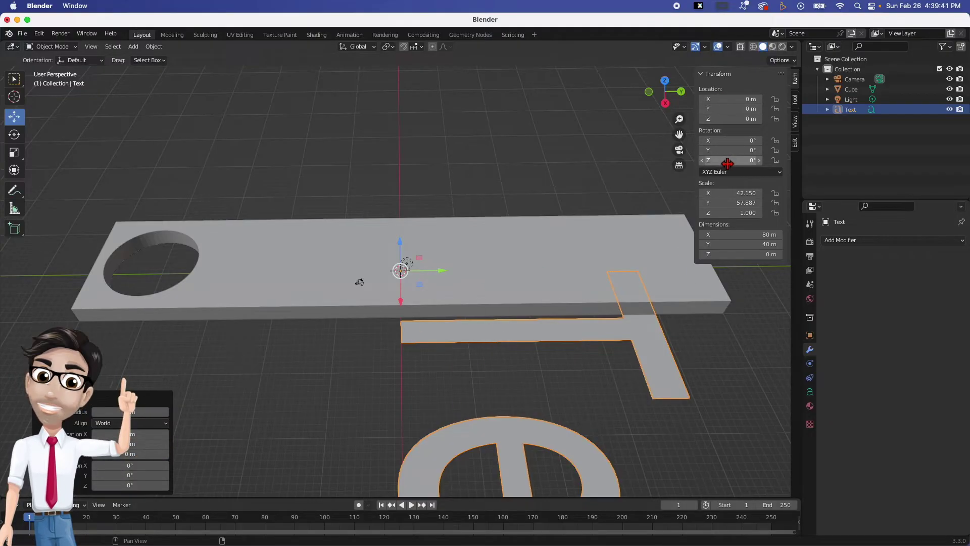
# Step: Rotate the text 90° around Z and move it to X 6.0445 m, Y -37.023 m
pyautogui.click(745, 163)
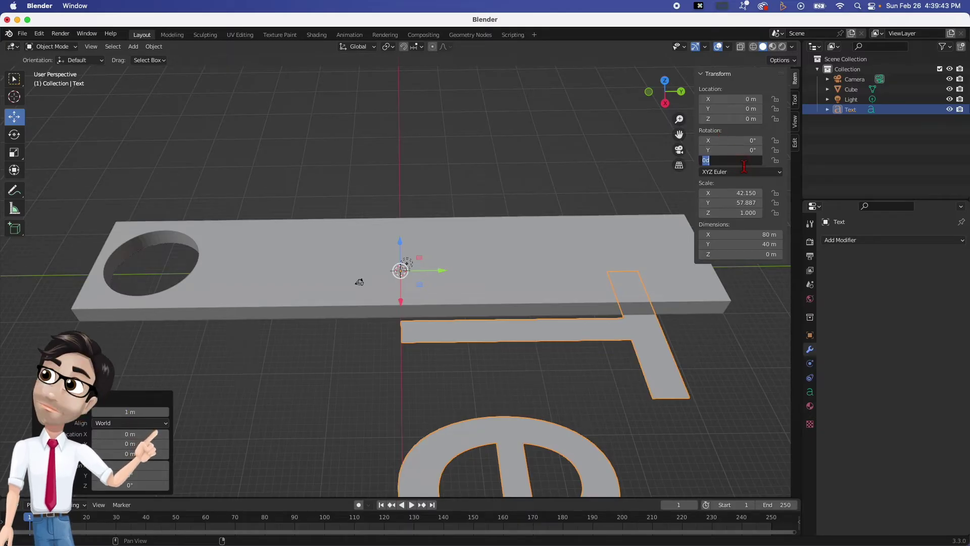
pyautogui.press('Return')
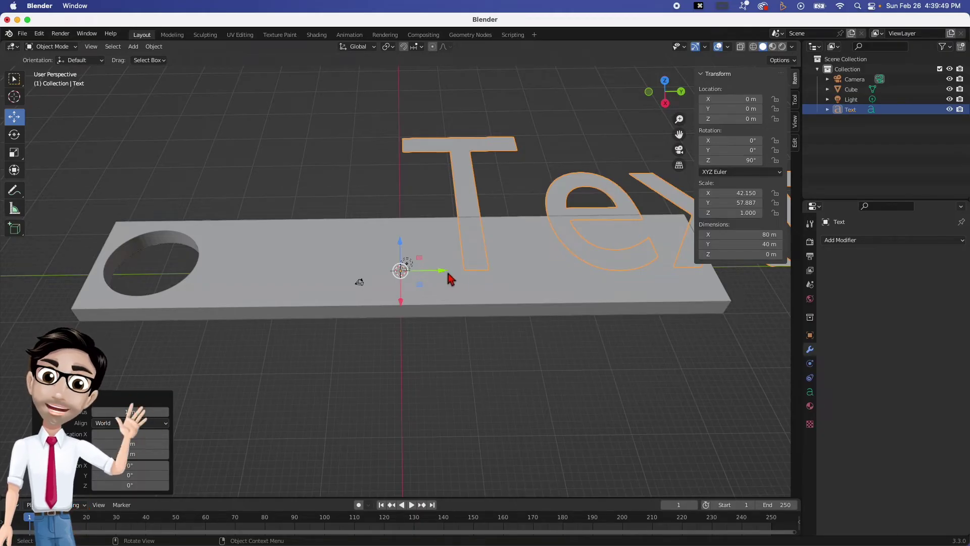
pyautogui.moveTo(442, 270); pyautogui.dragTo(219, 270)
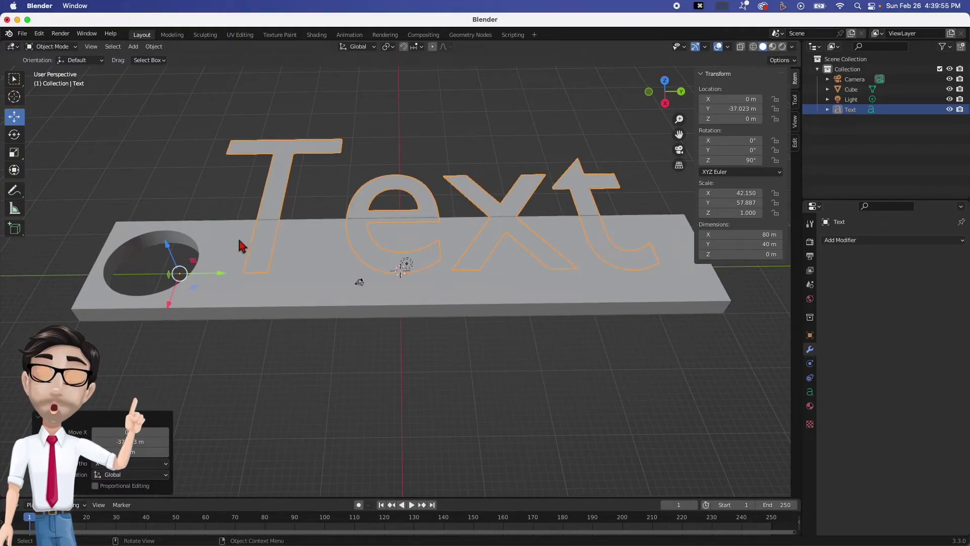
pyautogui.moveTo(168, 305); pyautogui.dragTo(167, 341)
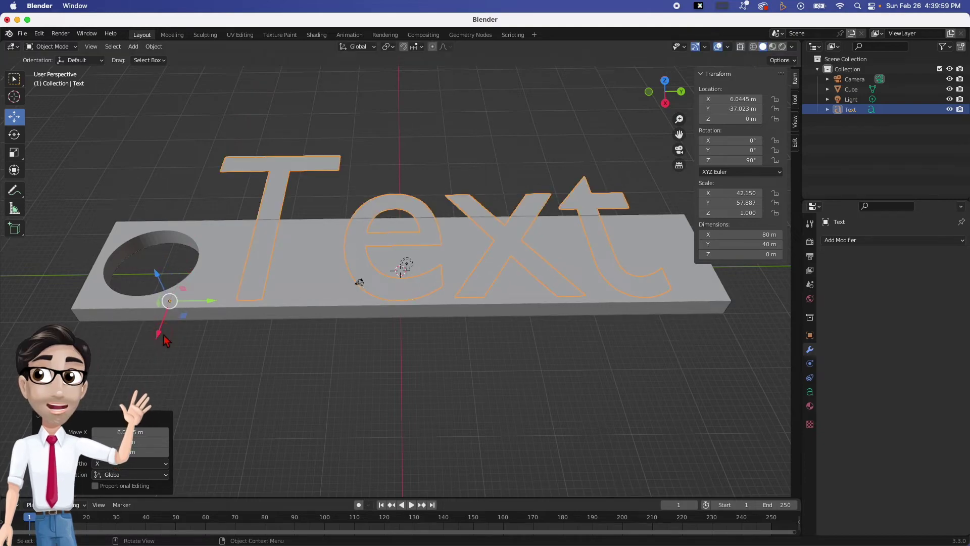
# Step: Scale the text down along Y to about 18.1 m to fit the slab's width
pyautogui.click(14, 152)
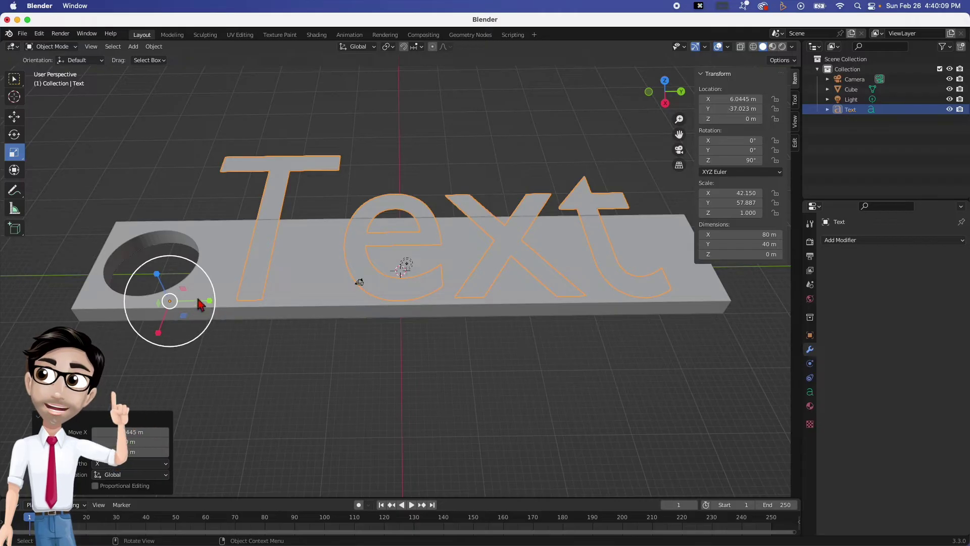
pyautogui.moveTo(158, 330)
pyautogui.mouseDown()
pyautogui.moveTo(166, 309)
pyautogui.moveTo(163, 317)
pyautogui.mouseUp()
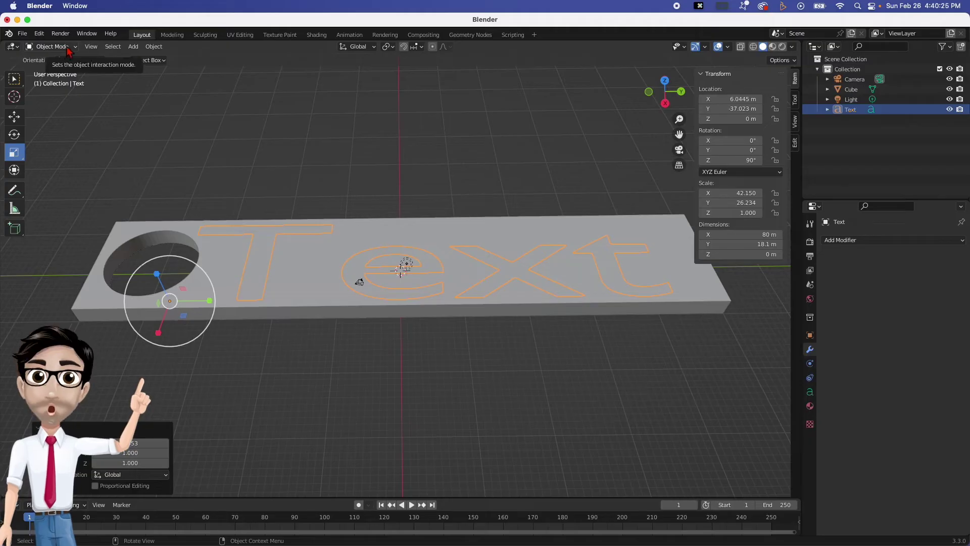
pyautogui.click(68, 51)
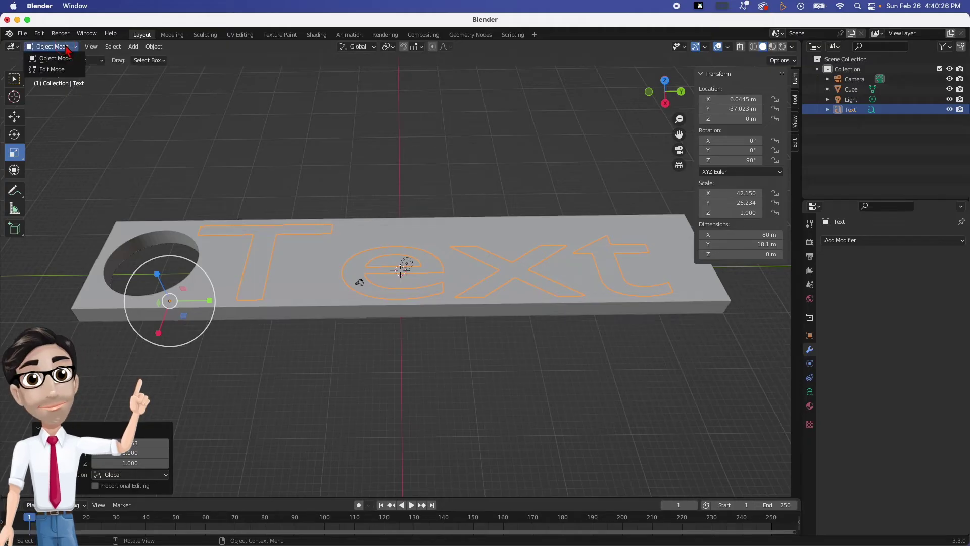
# Step: Replace the placeholder word 'Text' with the person's name in Edit Mode, then return to Object Mode
pyautogui.click(64, 69)
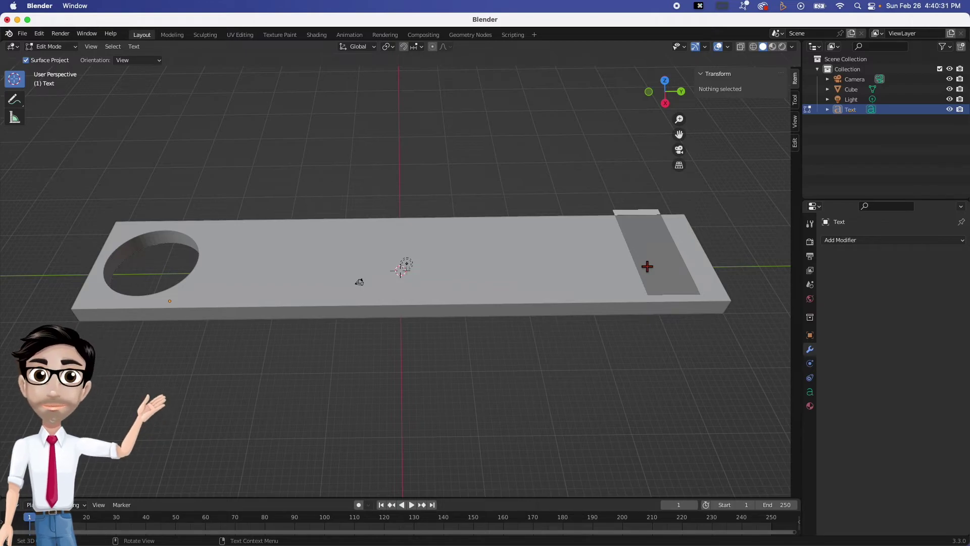
pyautogui.press('BackSpace')
pyautogui.press('BackSpace')
pyautogui.press('BackSpace')
pyautogui.press('BackSpace')
pyautogui.press('BackSpace')
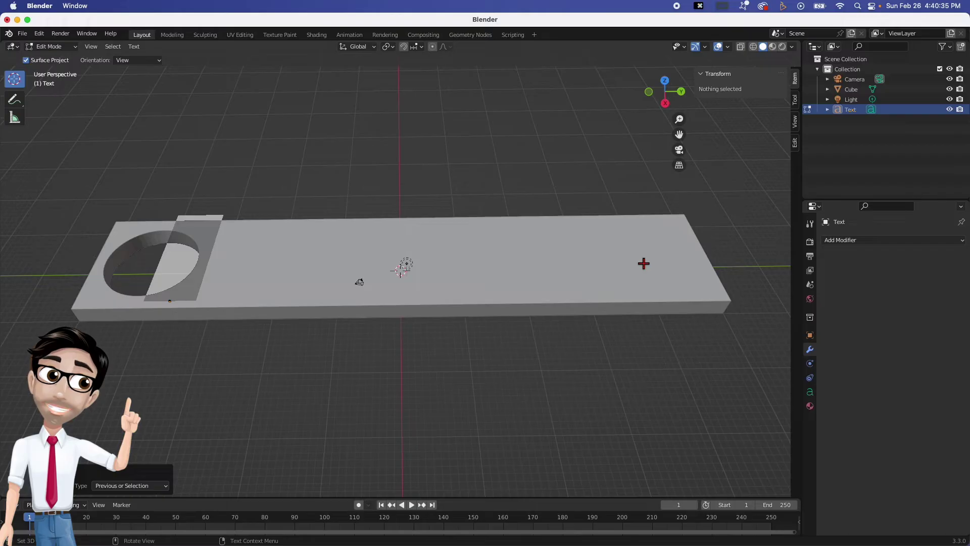
pyautogui.write('&')
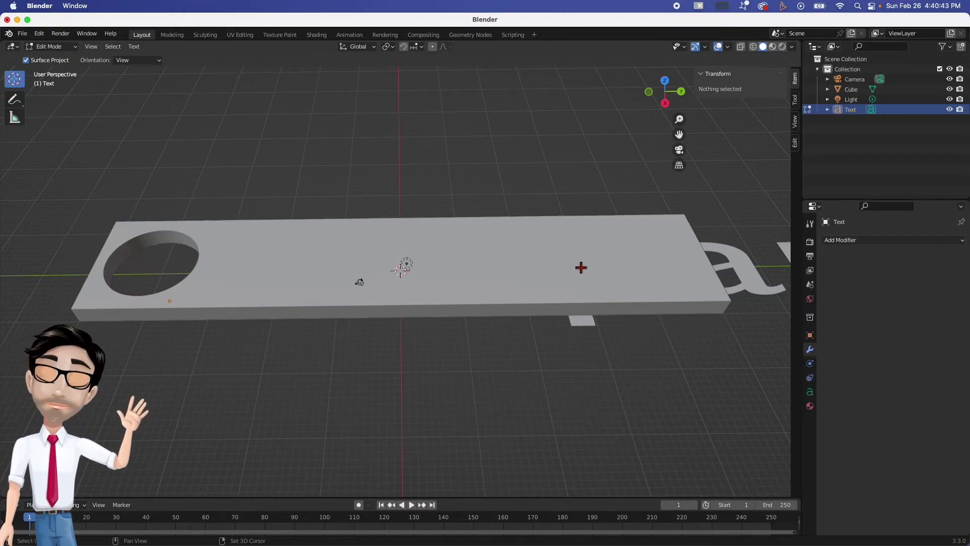
pyautogui.keyDown('shift'); pyautogui.moveTo(581, 268); pyautogui.dragTo(627, 258, button='middle'); pyautogui.keyUp('shift')
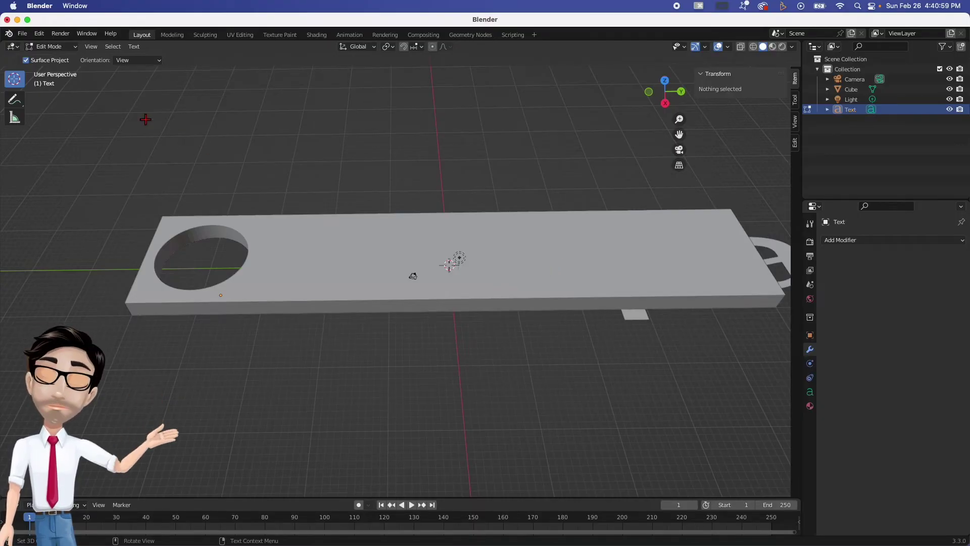
pyautogui.click(60, 46)
pyautogui.click(63, 58)
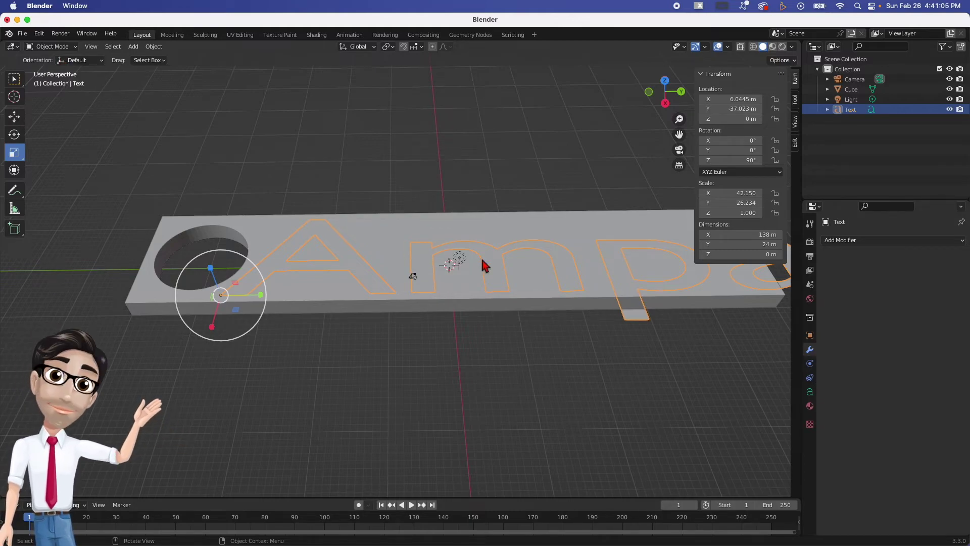
# Step: Raise the name text onto the slab by setting Location Z to 3 m
pyautogui.moveTo(513, 269)
pyautogui.mouseDown(button='middle')
pyautogui.moveTo(513, 245)
pyautogui.moveTo(510, 260)
pyautogui.mouseUp(button='middle')
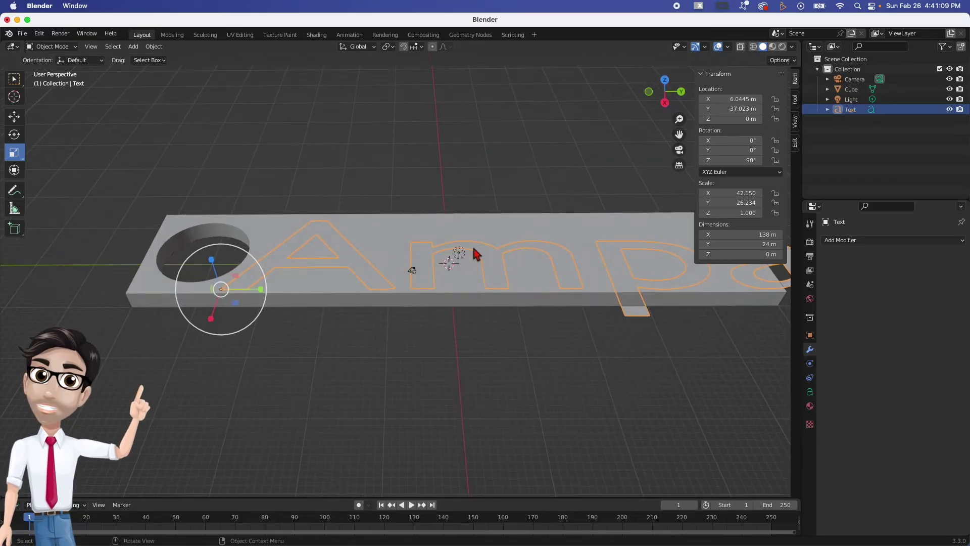
pyautogui.click(738, 119)
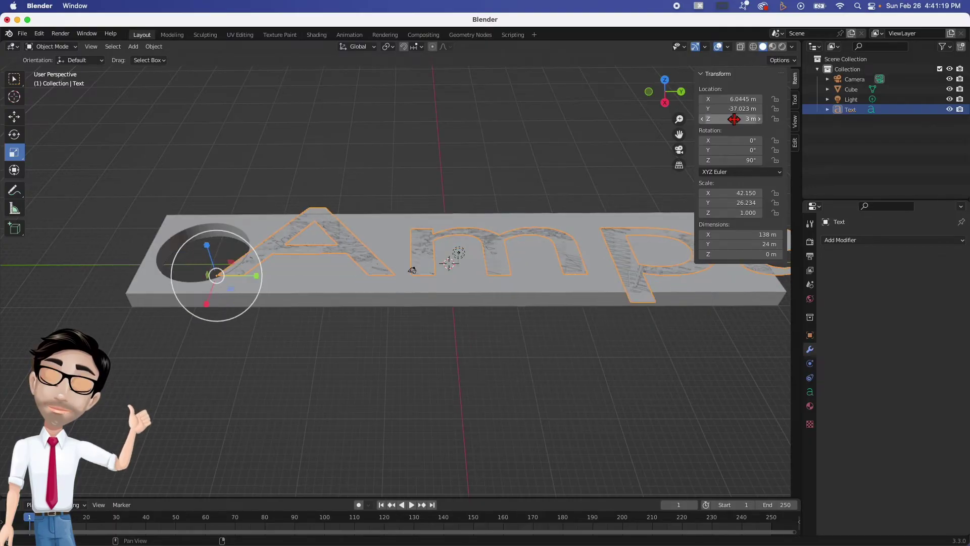
pyautogui.press('Return')
# Step: Scale the name text down to about 83 m by 17.4 m so it fits the slab top
pyautogui.moveTo(422, 266)
pyautogui.mouseDown(button='middle')
pyautogui.moveTo(422, 217)
pyautogui.moveTo(424, 277)
pyautogui.mouseUp(button='middle')
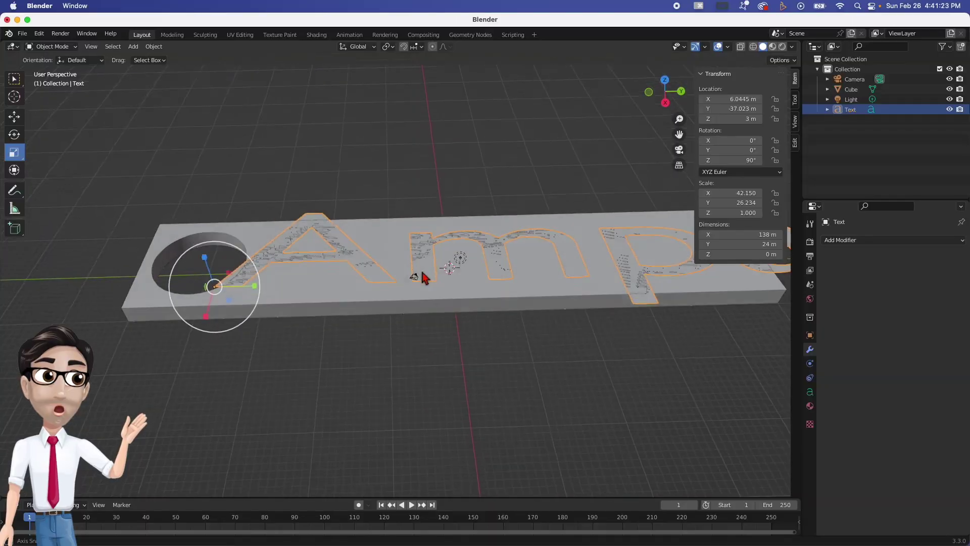
pyautogui.moveTo(506, 255)
pyautogui.mouseDown(button='middle')
pyautogui.moveTo(444, 255)
pyautogui.moveTo(503, 273)
pyautogui.mouseUp(button='middle')
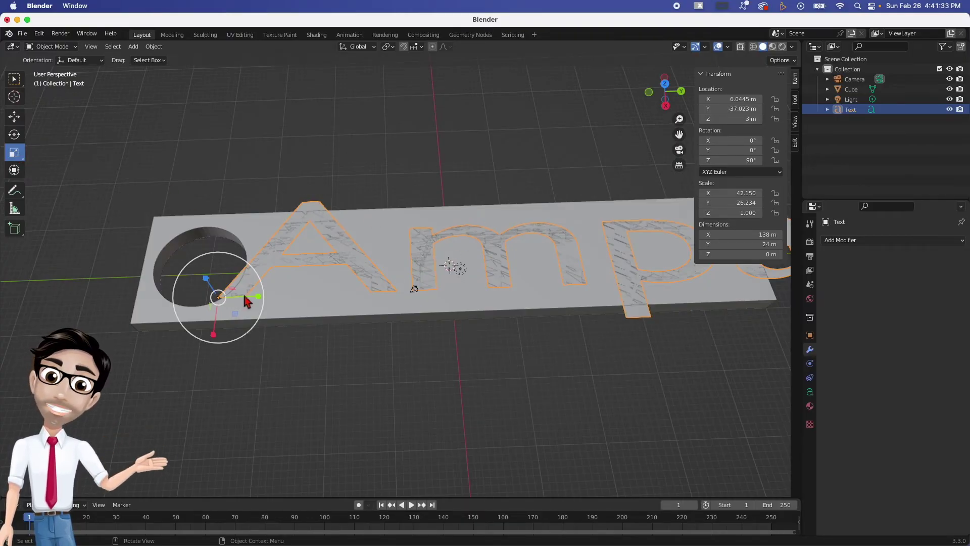
pyautogui.moveTo(257, 293); pyautogui.dragTo(237, 297)
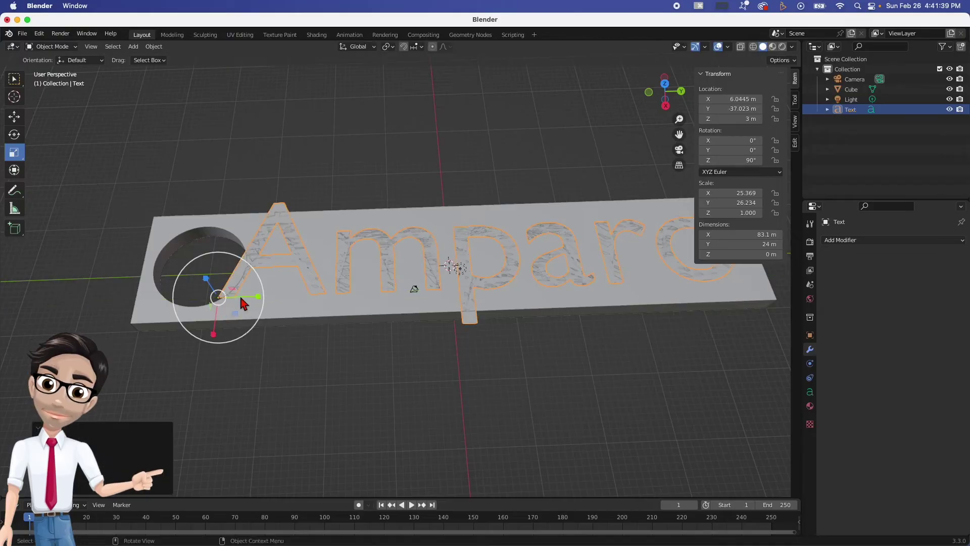
pyautogui.moveTo(212, 336); pyautogui.dragTo(209, 329)
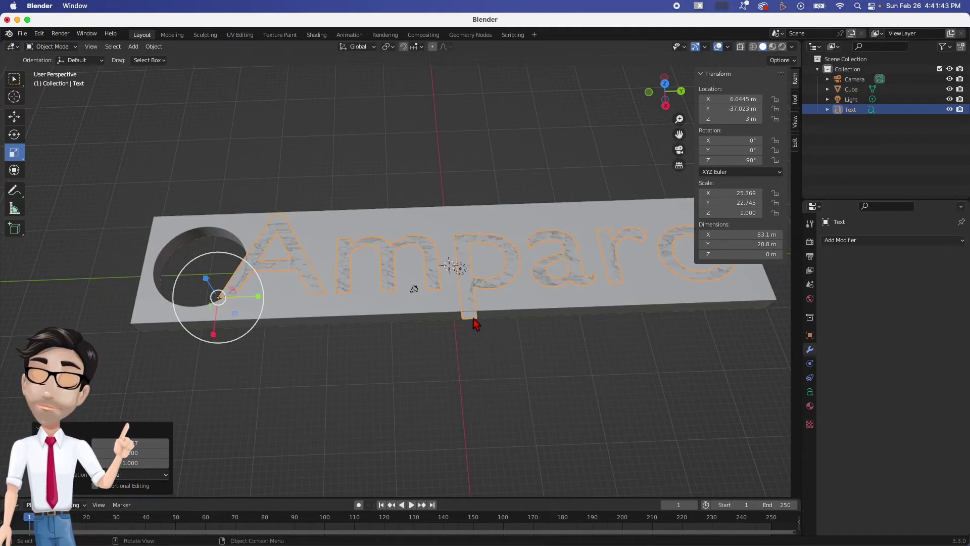
pyautogui.click(15, 117)
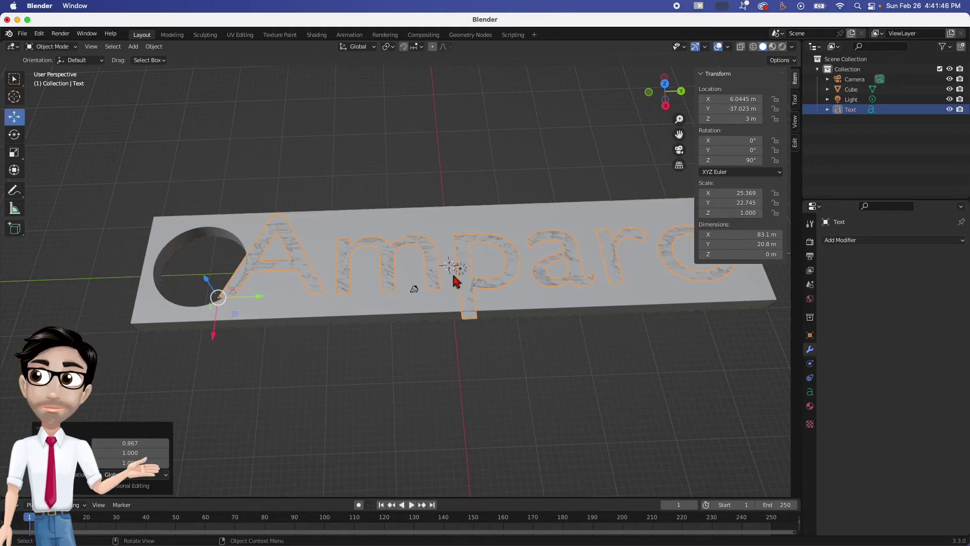
pyautogui.moveTo(475, 278); pyautogui.dragTo(480, 300, button='middle')
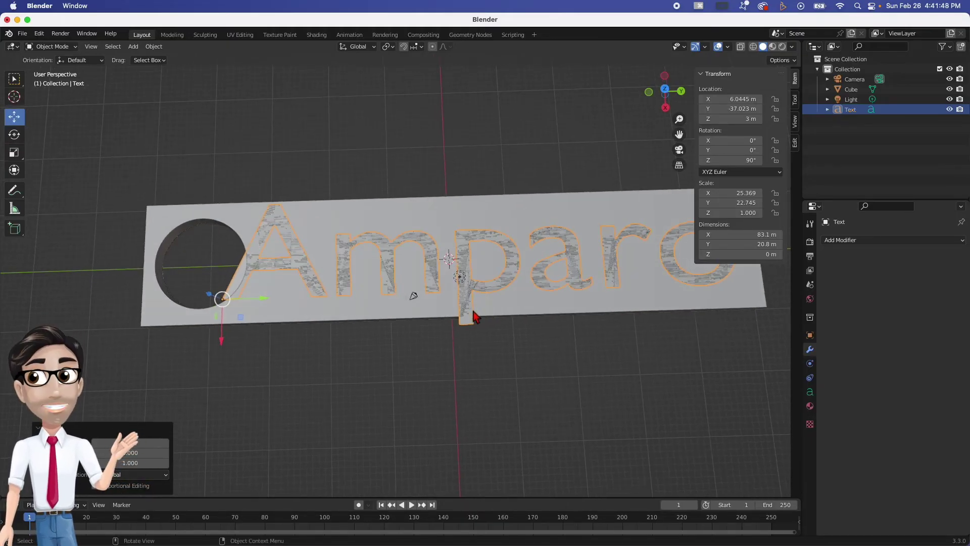
pyautogui.click(14, 152)
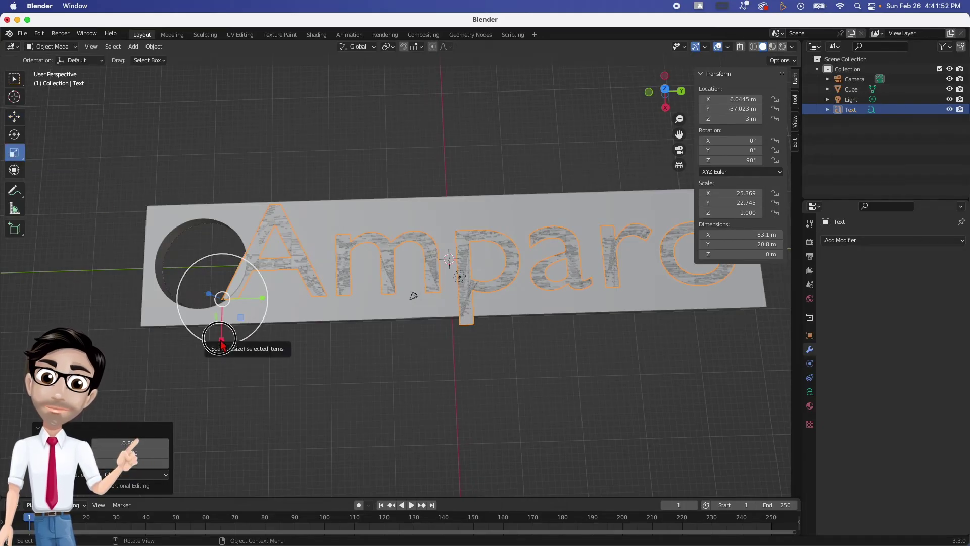
pyautogui.moveTo(221, 342); pyautogui.dragTo(221, 333)
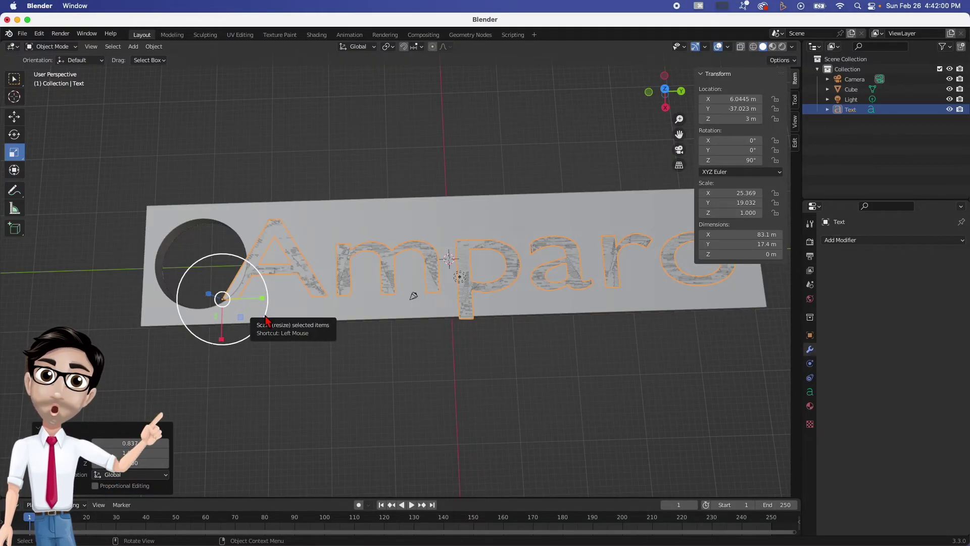
pyautogui.click(15, 115)
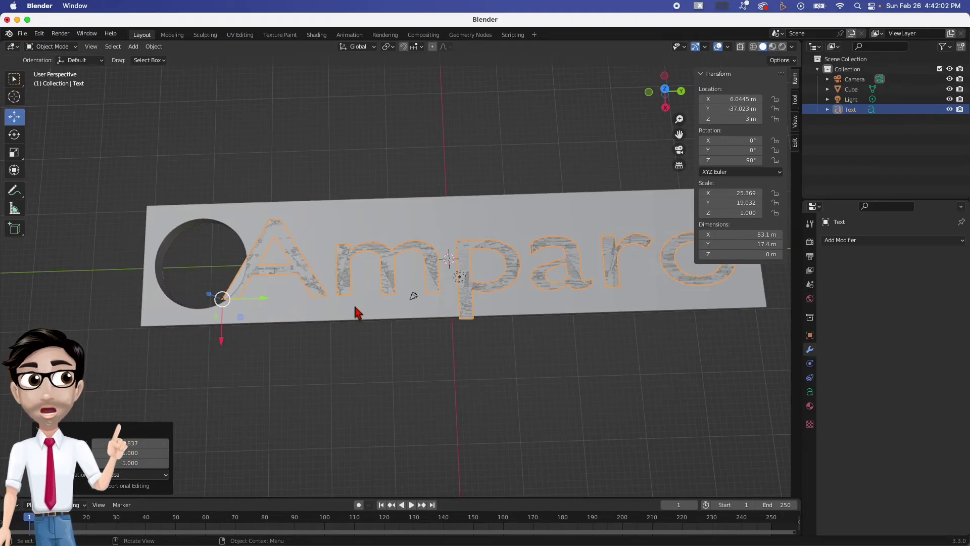
pyautogui.moveTo(344, 291); pyautogui.dragTo(344, 277)
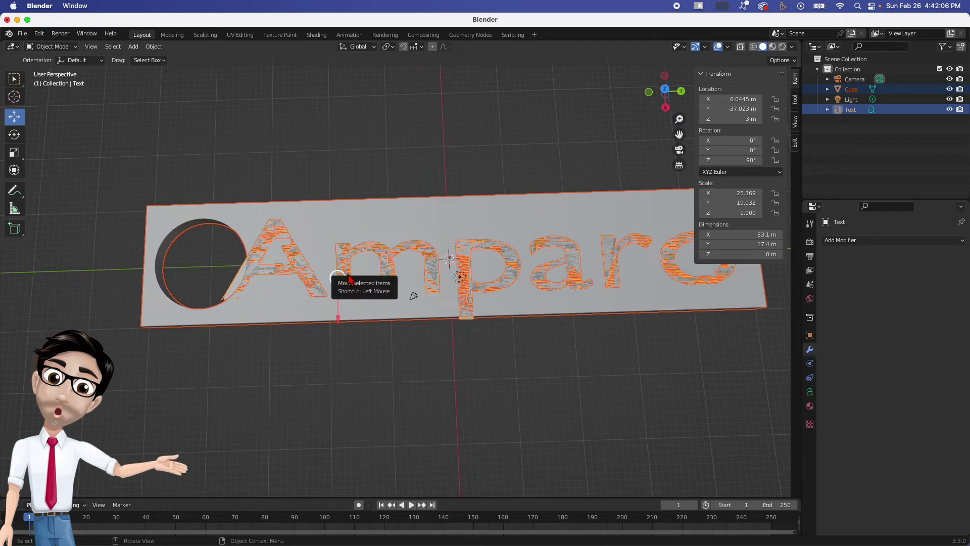
# Step: Select only the name text and nudge it along X and Y toward the slab's middle
pyautogui.click(348, 279)
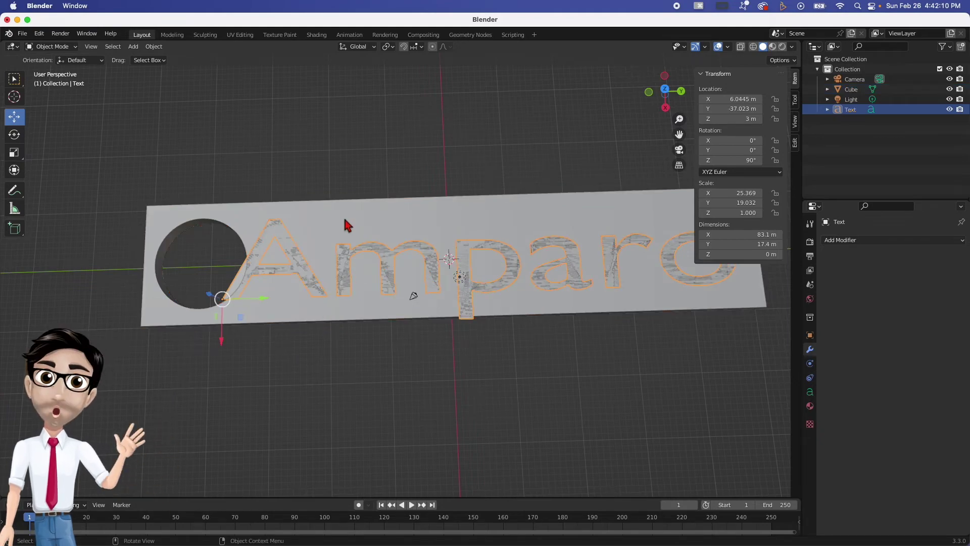
pyautogui.moveTo(223, 345); pyautogui.dragTo(224, 336)
pyautogui.moveTo(267, 300); pyautogui.dragTo(285, 296)
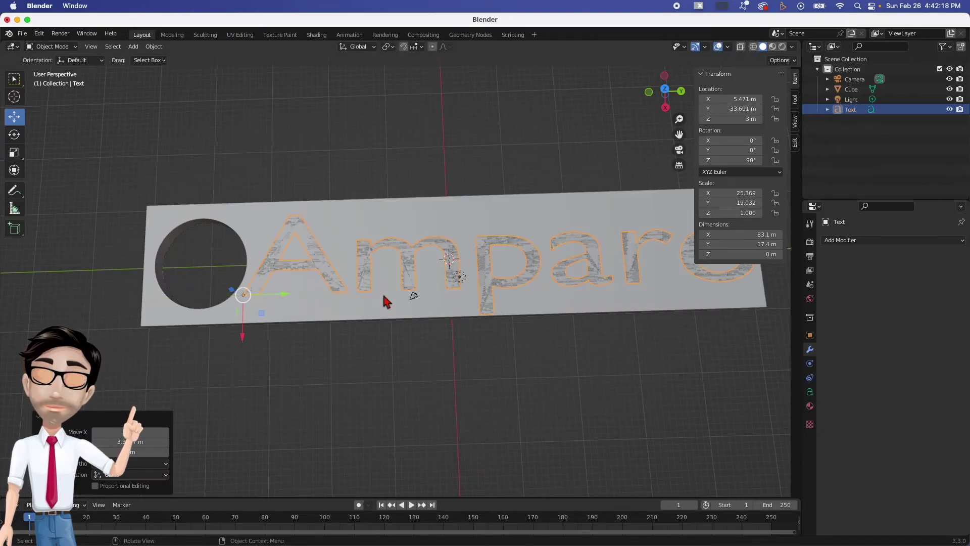
pyautogui.moveTo(385, 299); pyautogui.dragTo(432, 273, button='middle')
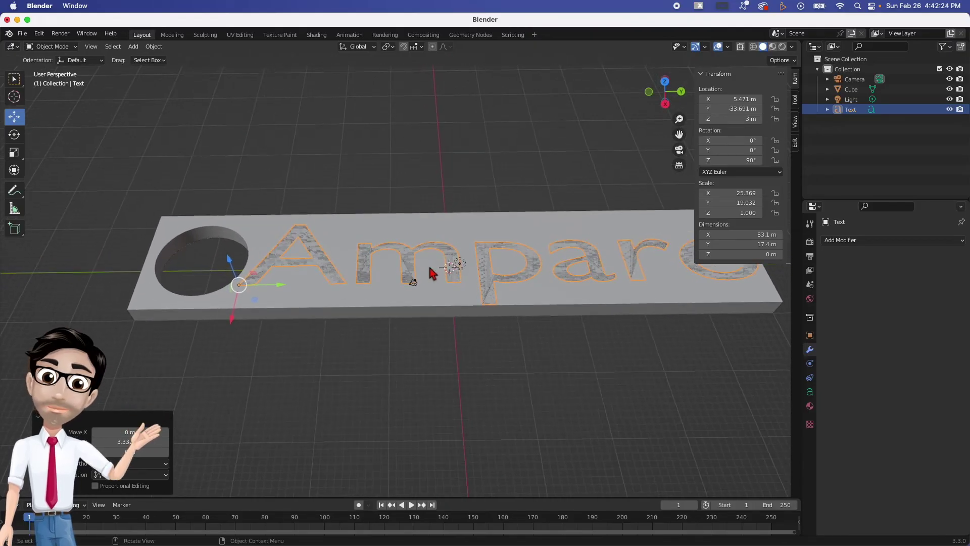
pyautogui.keyDown('shift'); pyautogui.moveTo(451, 268); pyautogui.dragTo(374, 263, button='middle'); pyautogui.keyUp('shift')
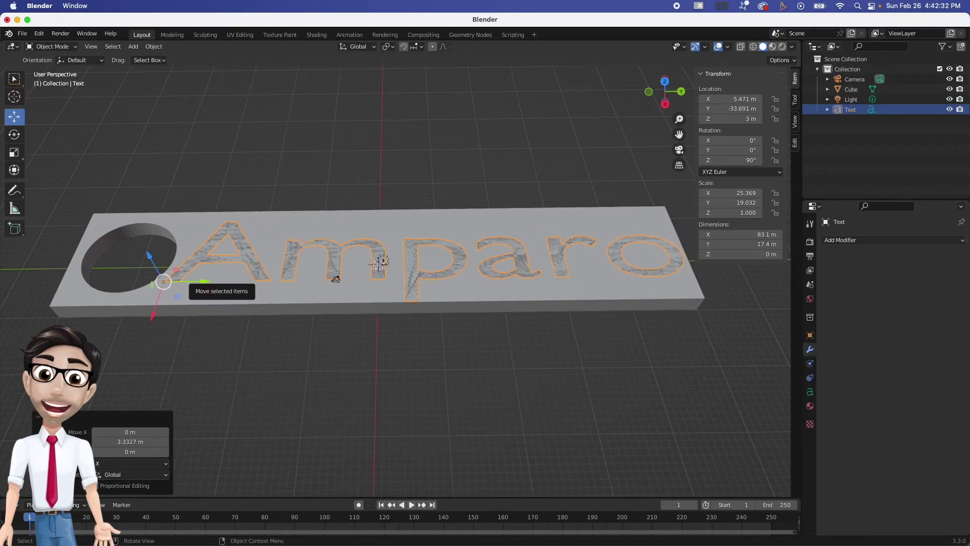
# Step: Shrink the text to 77.3 m wide and place it at X 4.4882 m, Y −31.384 m
pyautogui.click(14, 152)
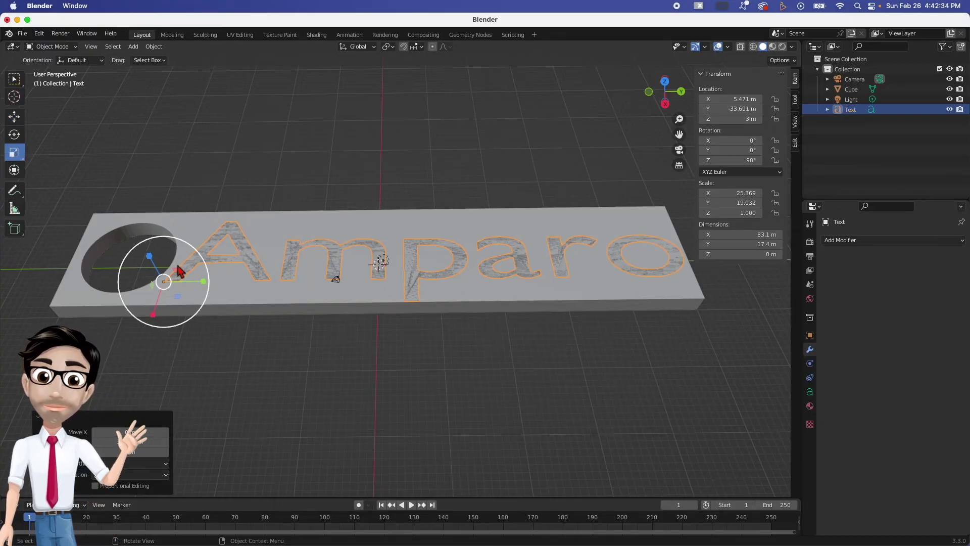
pyautogui.moveTo(203, 284); pyautogui.dragTo(199, 285)
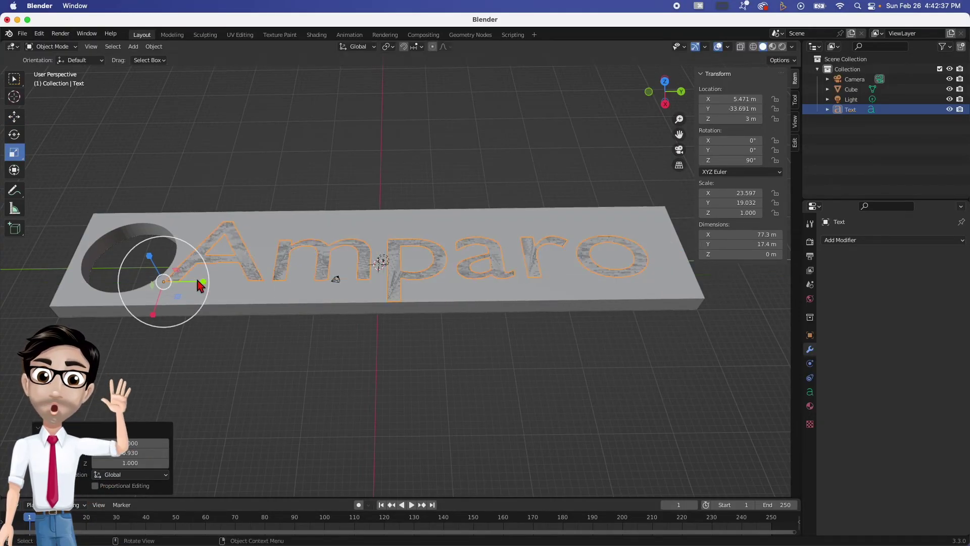
pyautogui.click(14, 117)
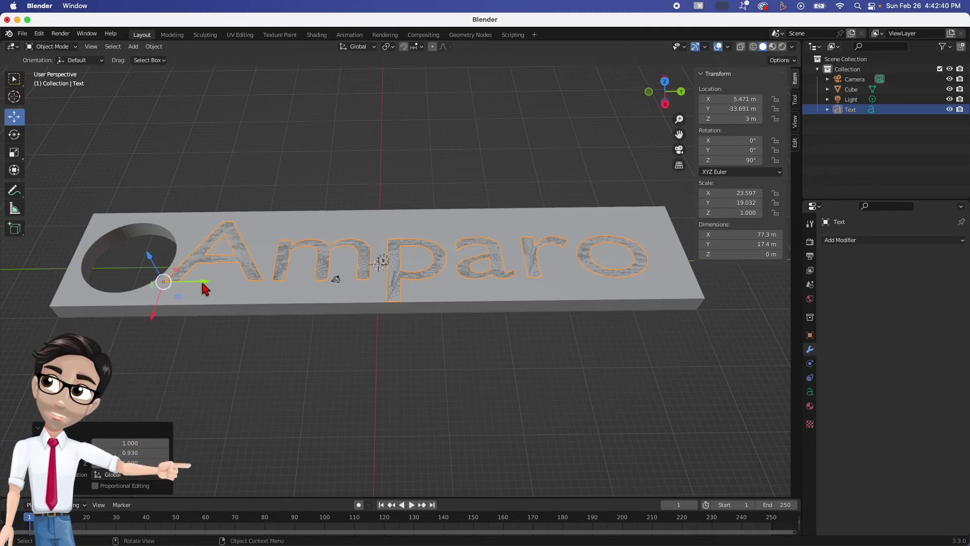
pyautogui.moveTo(204, 281); pyautogui.dragTo(217, 281)
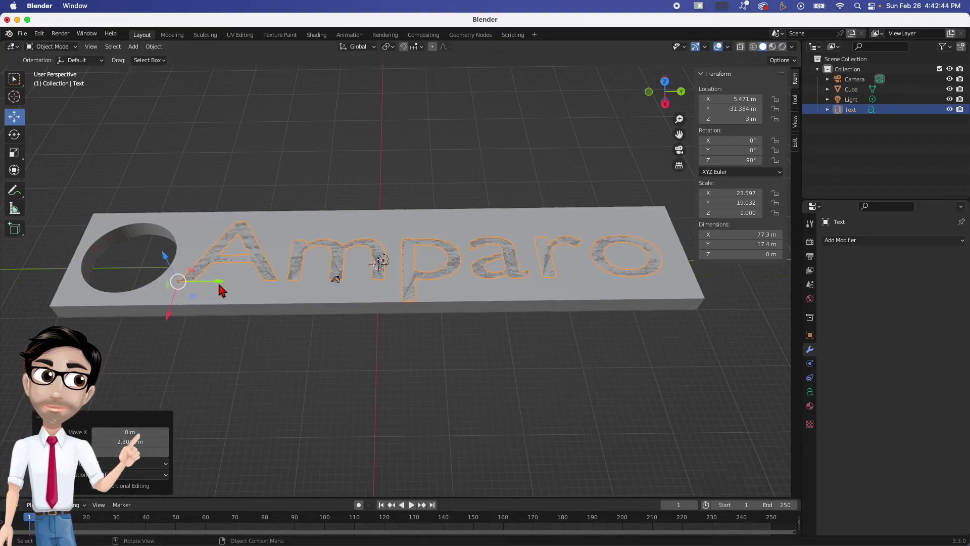
pyautogui.moveTo(287, 281); pyautogui.dragTo(292, 326, button='middle')
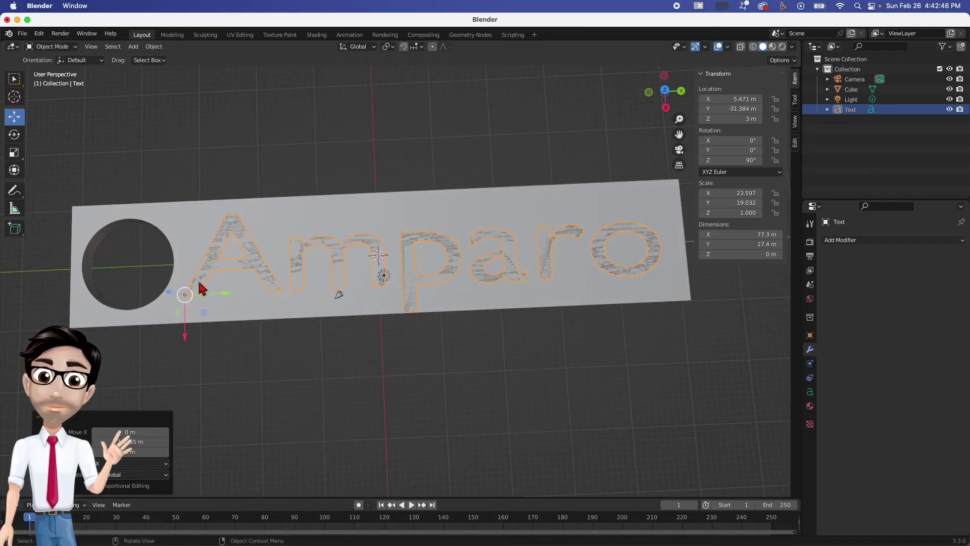
pyautogui.moveTo(186, 336); pyautogui.dragTo(186, 331)
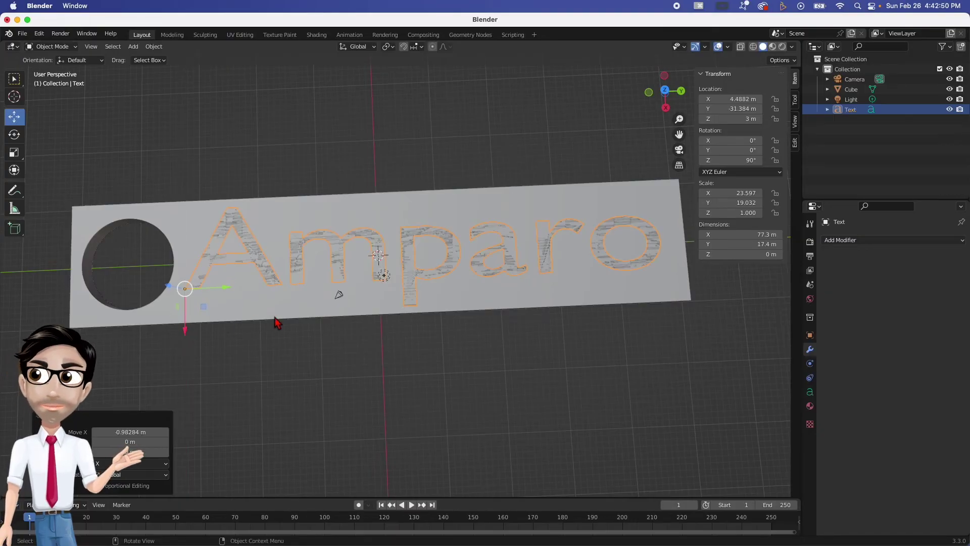
pyautogui.moveTo(277, 325); pyautogui.dragTo(277, 277, button='middle')
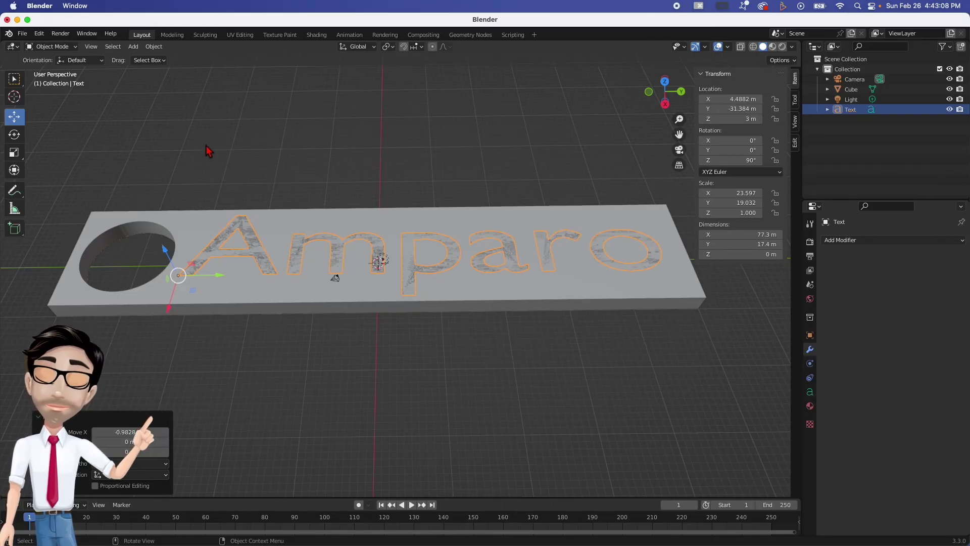
# Step: Convert the name text object to a mesh with Object > Convert > Mesh
pyautogui.click(153, 46)
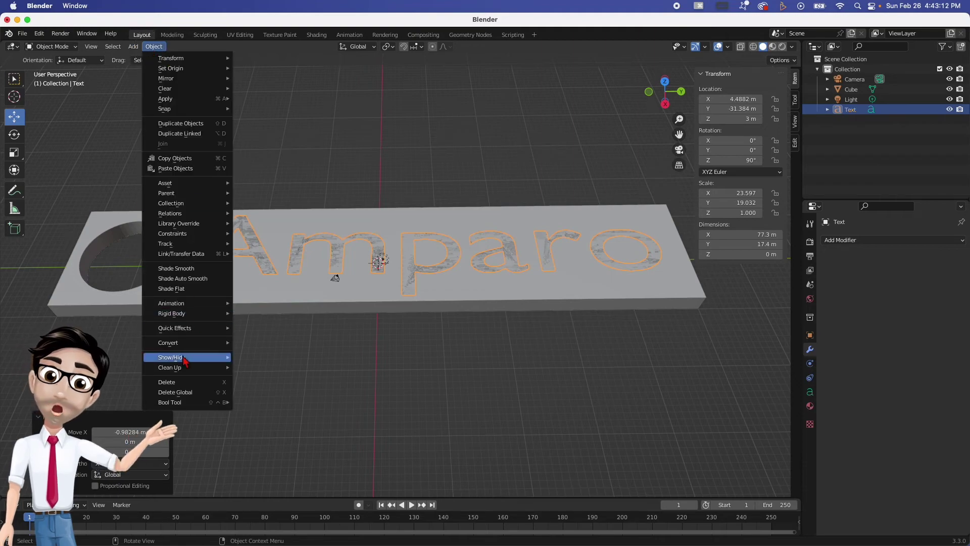
pyautogui.moveTo(186, 352)
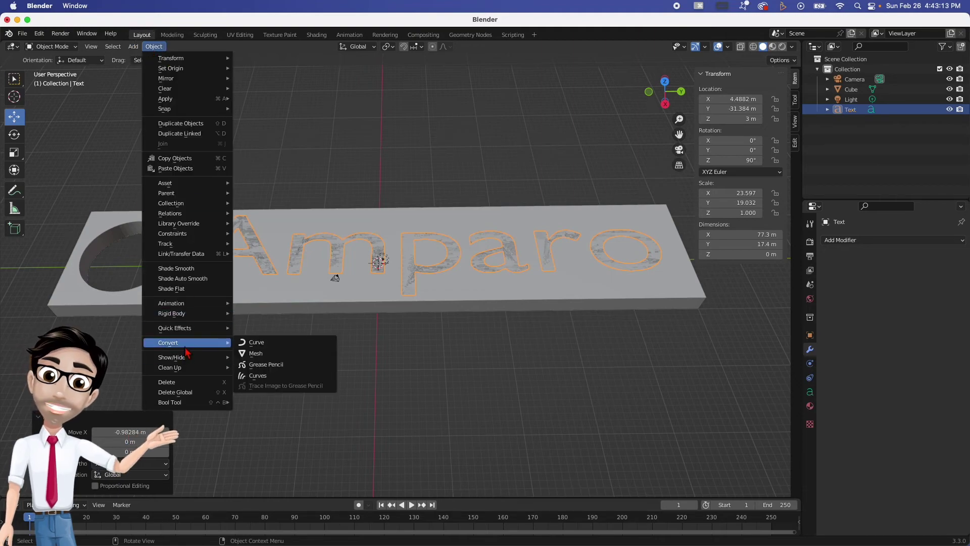
pyautogui.click(262, 358)
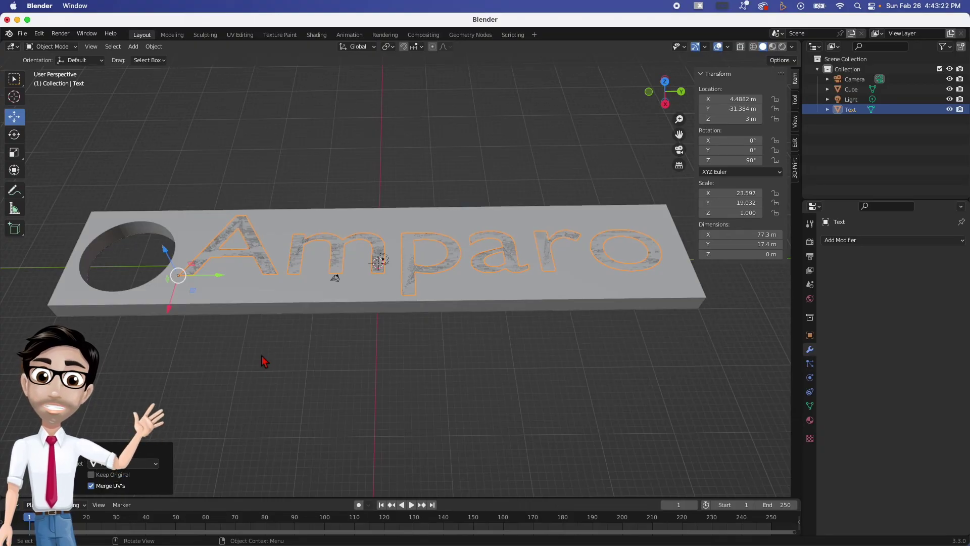
pyautogui.click(71, 47)
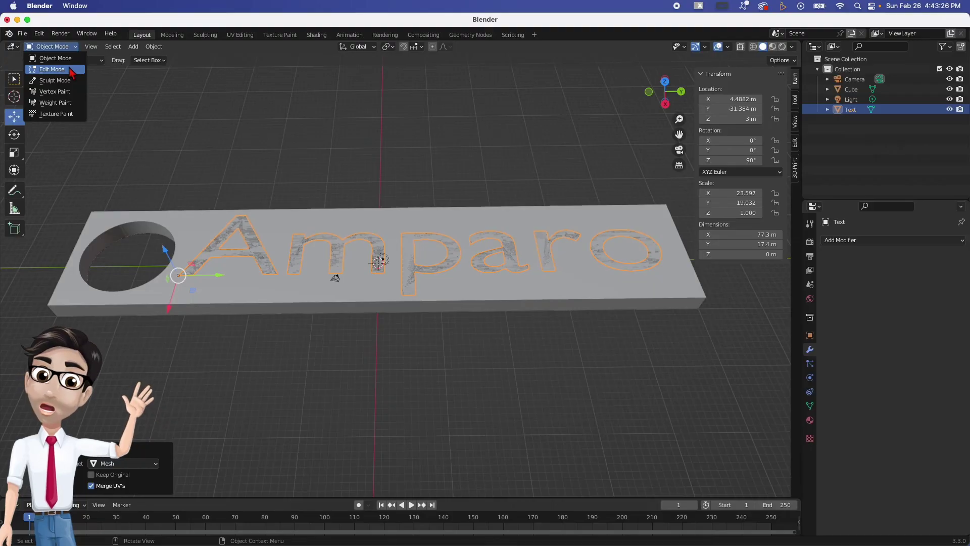
# Step: Enter Edit Mode on the name mesh and select all of its letters
pyautogui.click(52, 70)
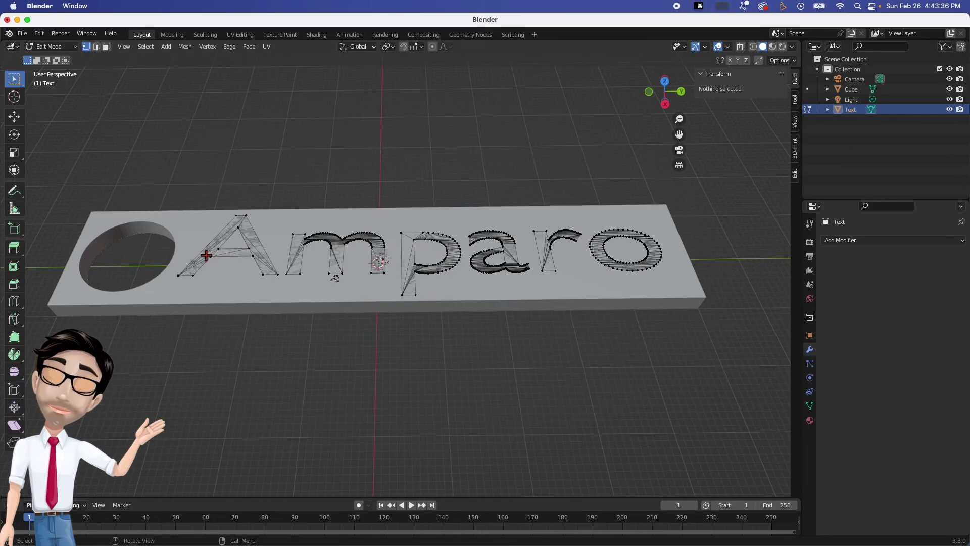
pyautogui.press('a')
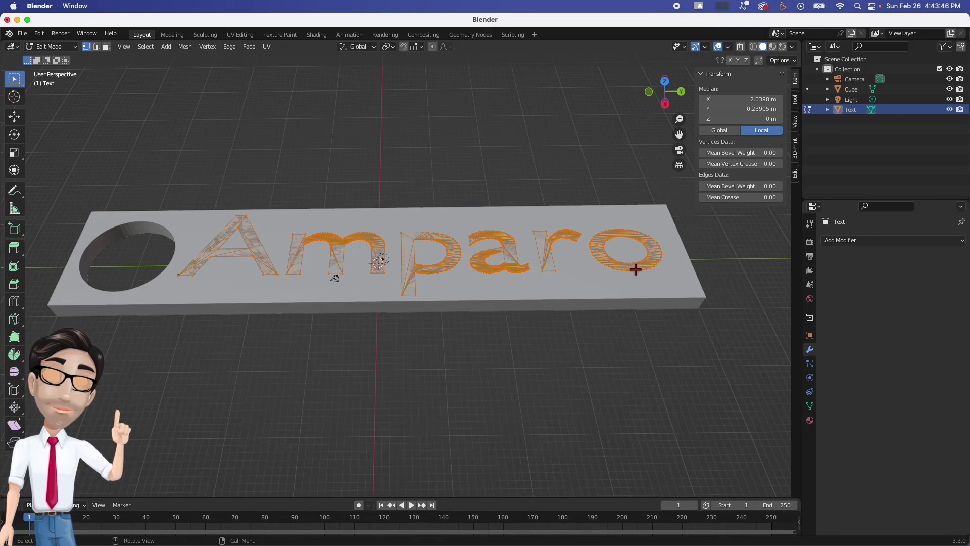
# Step: Extrude the letter faces upward, redoing one attempt, and set their median Z to 2 m
pyautogui.click(14, 247)
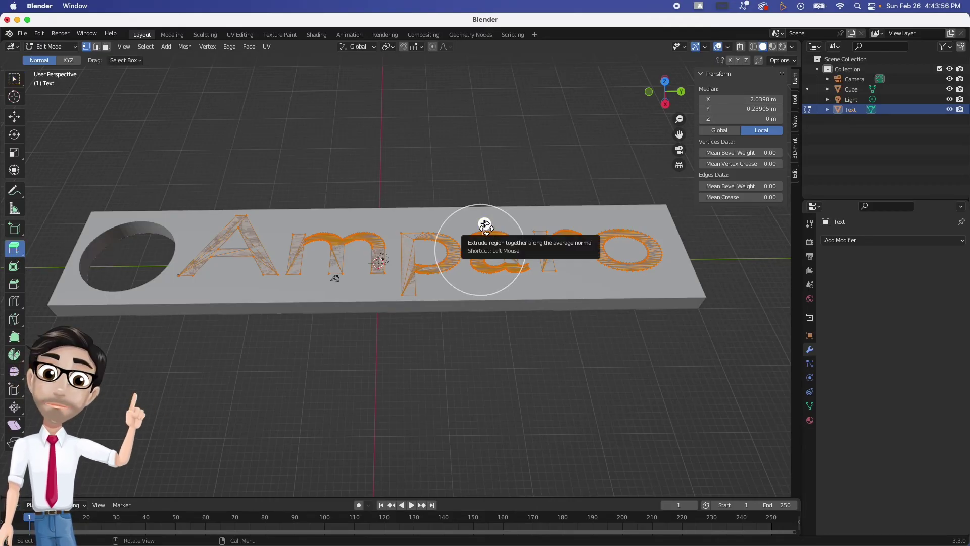
pyautogui.moveTo(485, 224); pyautogui.dragTo(485, 220)
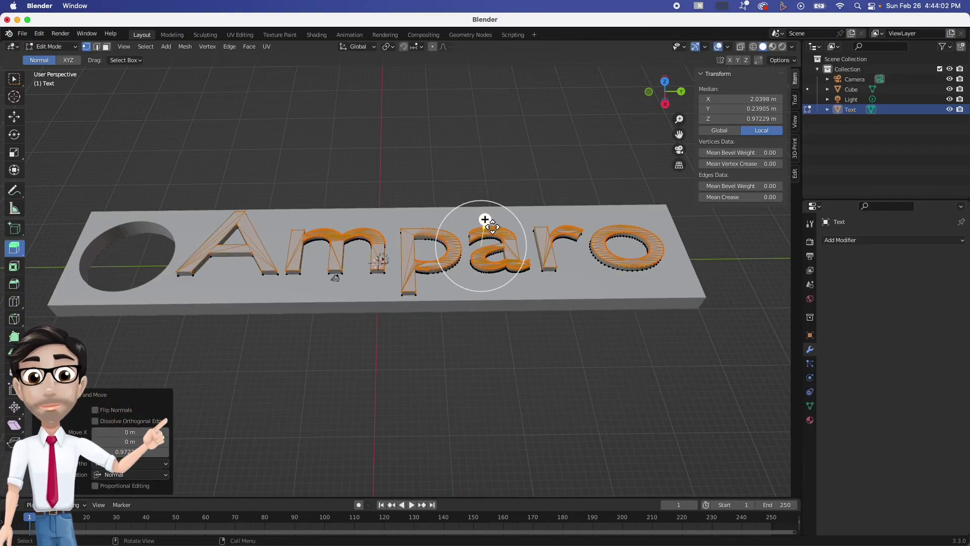
pyautogui.moveTo(485, 219)
pyautogui.mouseDown()
pyautogui.moveTo(495, 222)
pyautogui.moveTo(486, 211)
pyautogui.mouseUp()
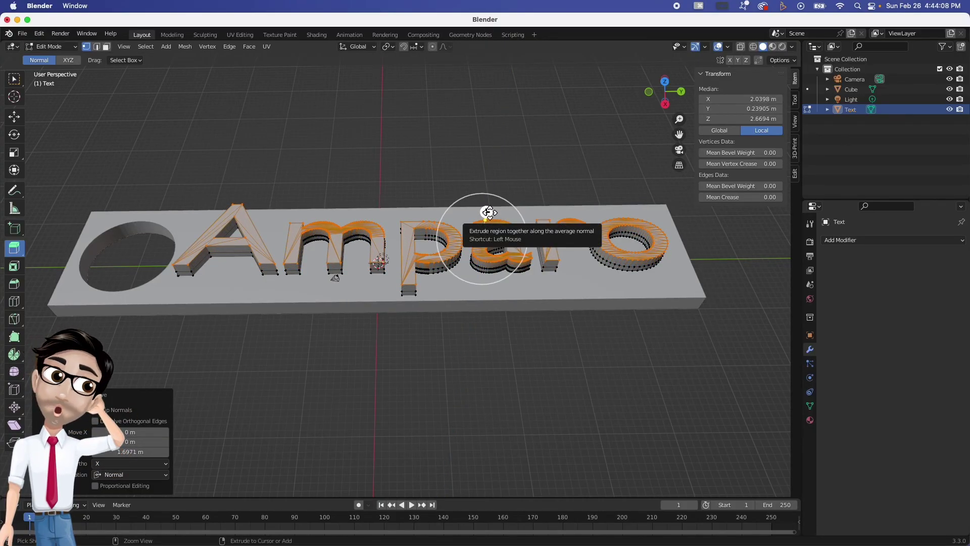
pyautogui.hotkey('ctrl', 'z')
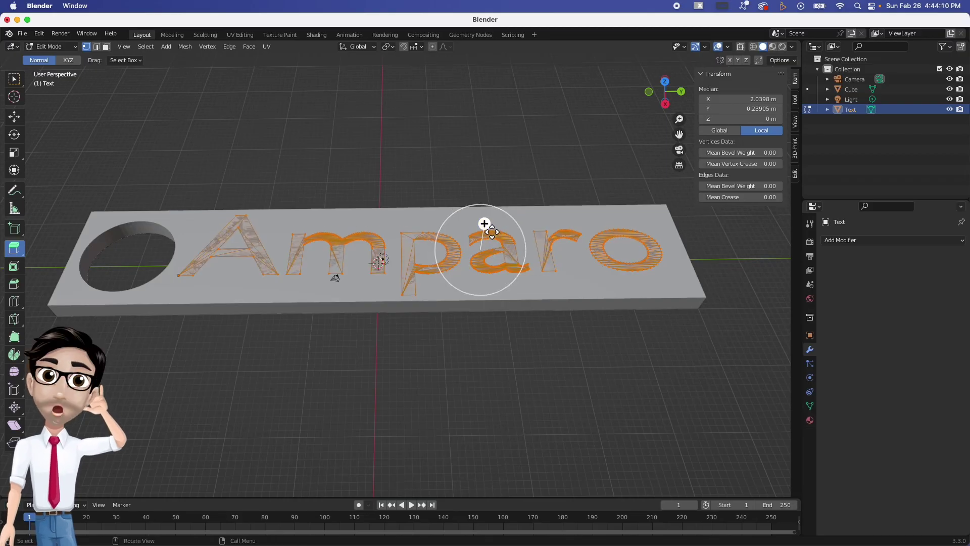
pyautogui.moveTo(485, 223); pyautogui.dragTo(493, 226)
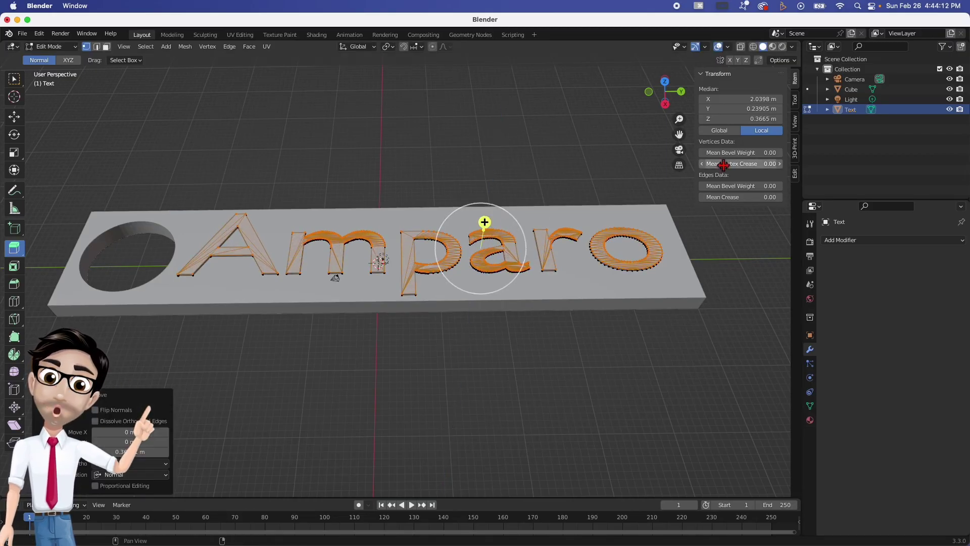
pyautogui.doubleClick(747, 120)
pyautogui.write('2')
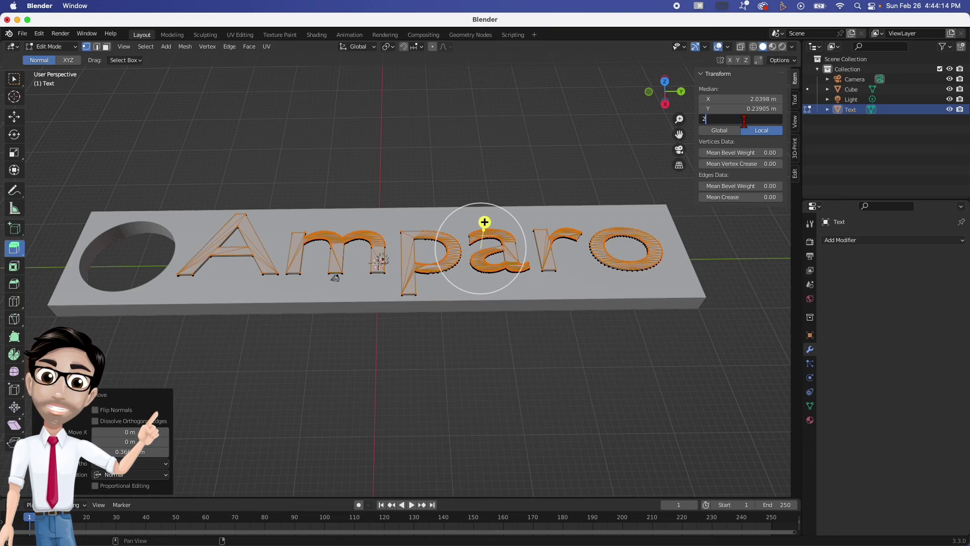
pyautogui.press('Return')
pyautogui.moveTo(471, 273); pyautogui.dragTo(456, 314, button='middle')
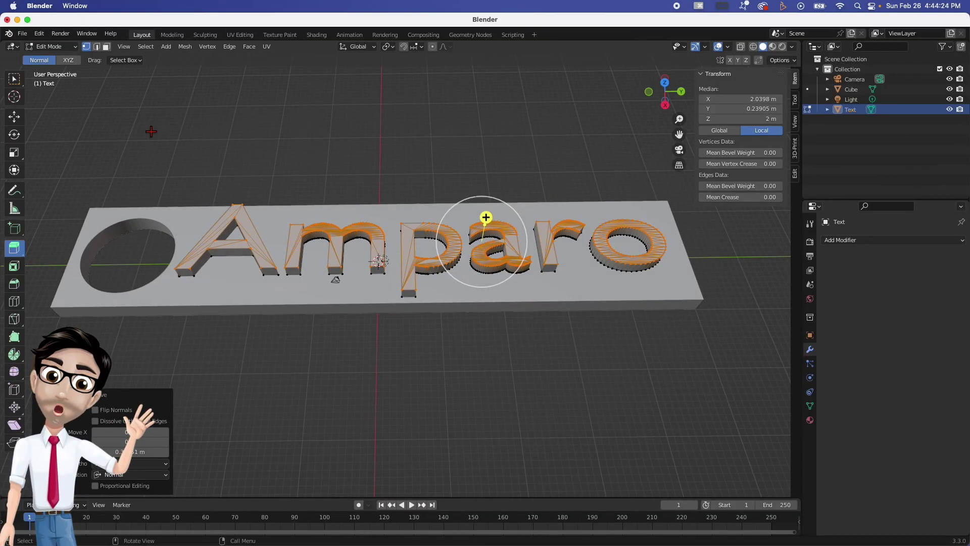
pyautogui.click(23, 35)
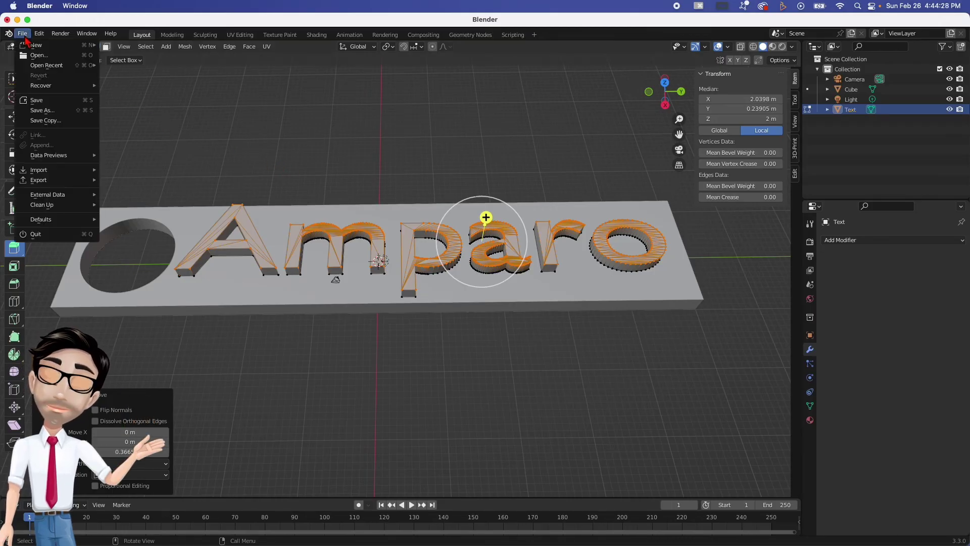
pyautogui.moveTo(65, 184)
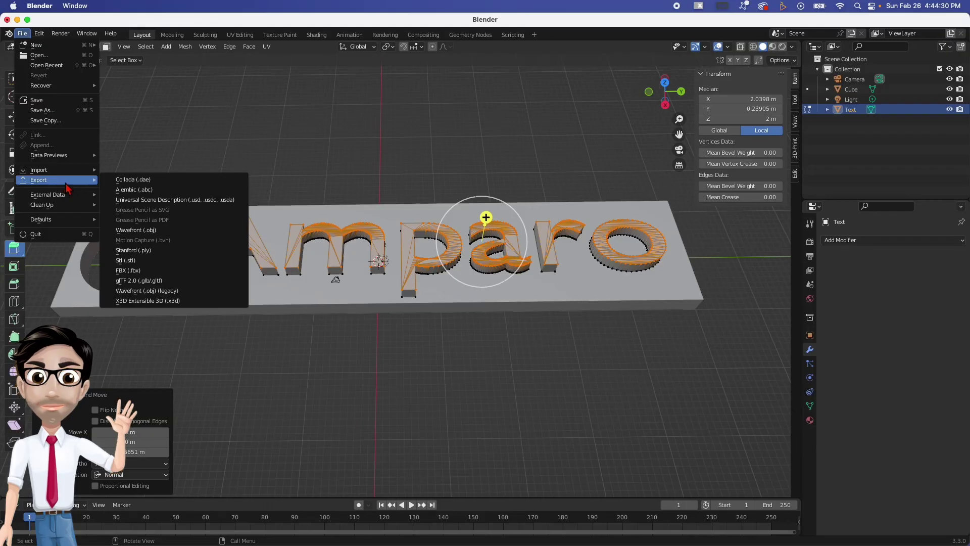